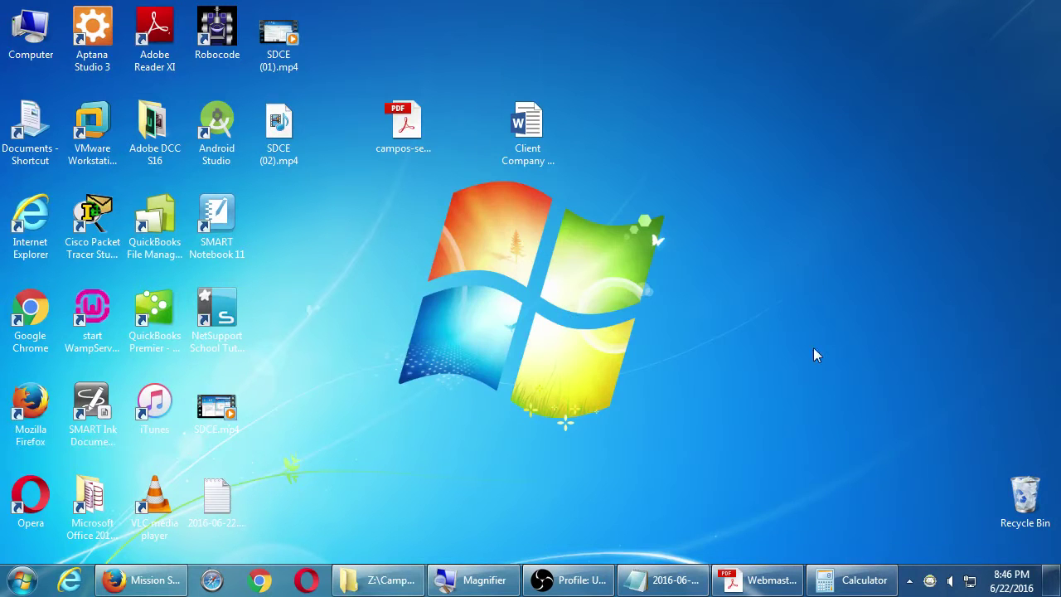
# Step: Review the Google, Bing and Conversion Goals sections of the Webmaster Tools PDF
pyautogui.click(756, 580)
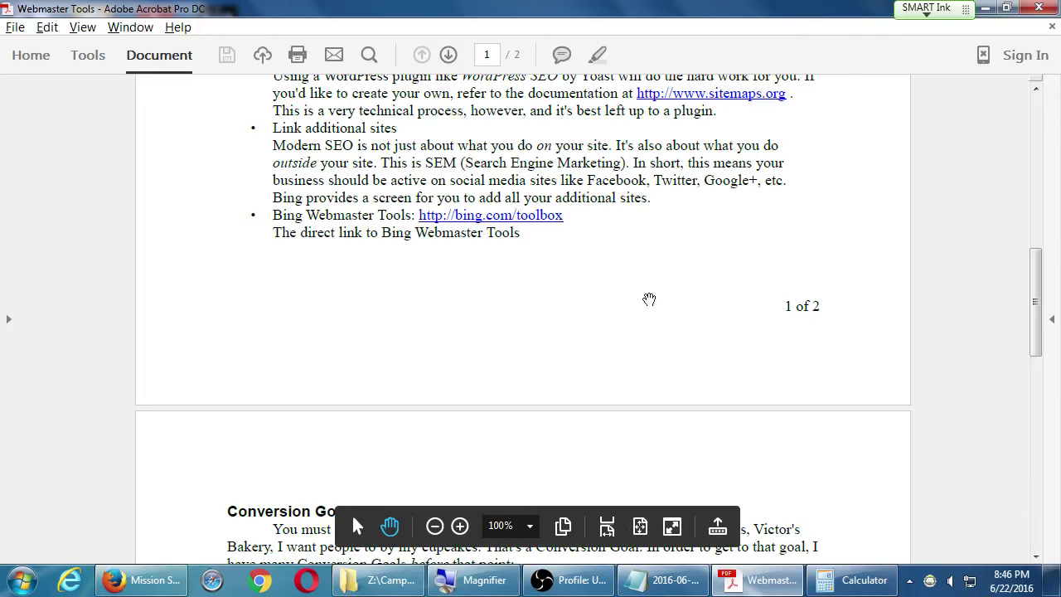
pyautogui.scroll(-3, 670, 356)
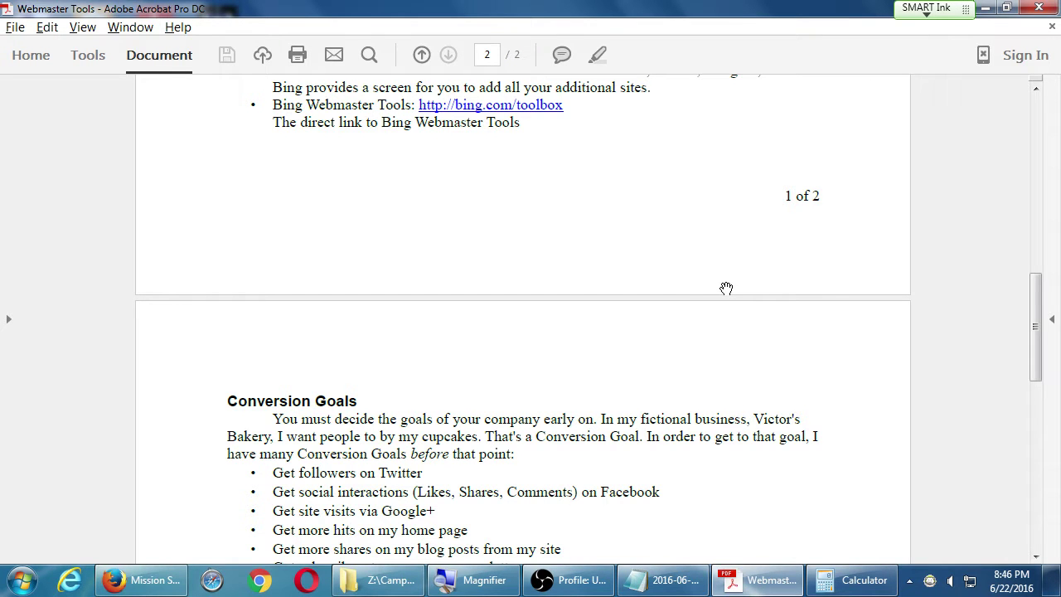
pyautogui.scroll(-5, 498, 301)
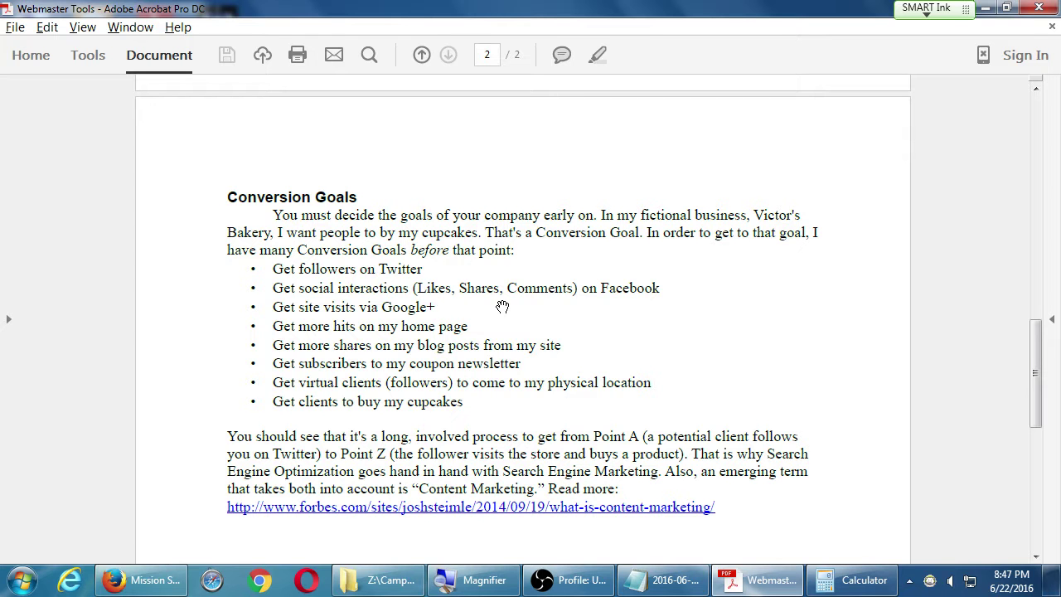
pyautogui.scroll(10, 583, 291)
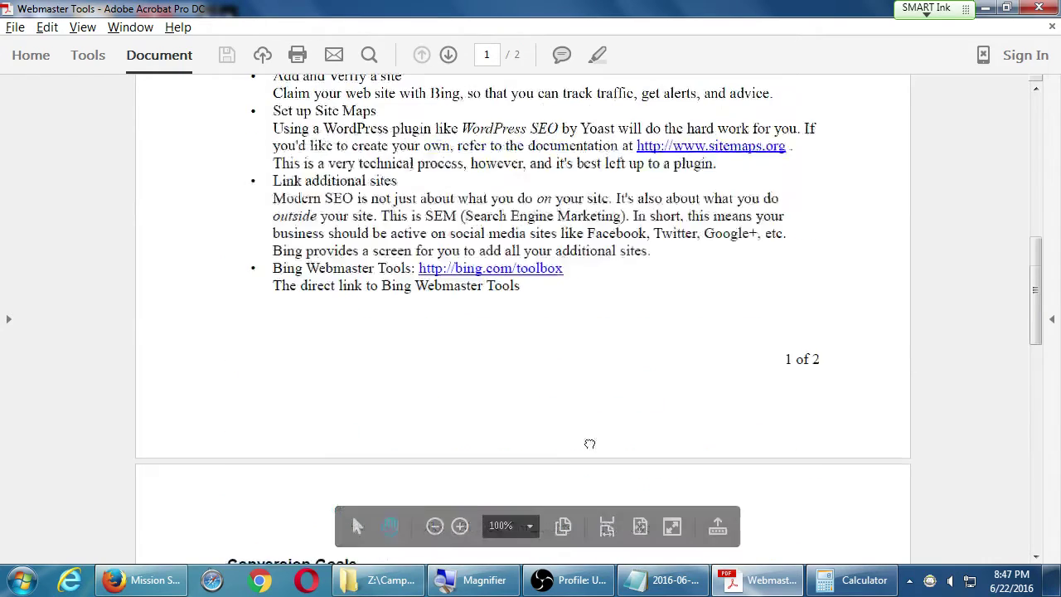
pyautogui.scroll(8, 648, 419)
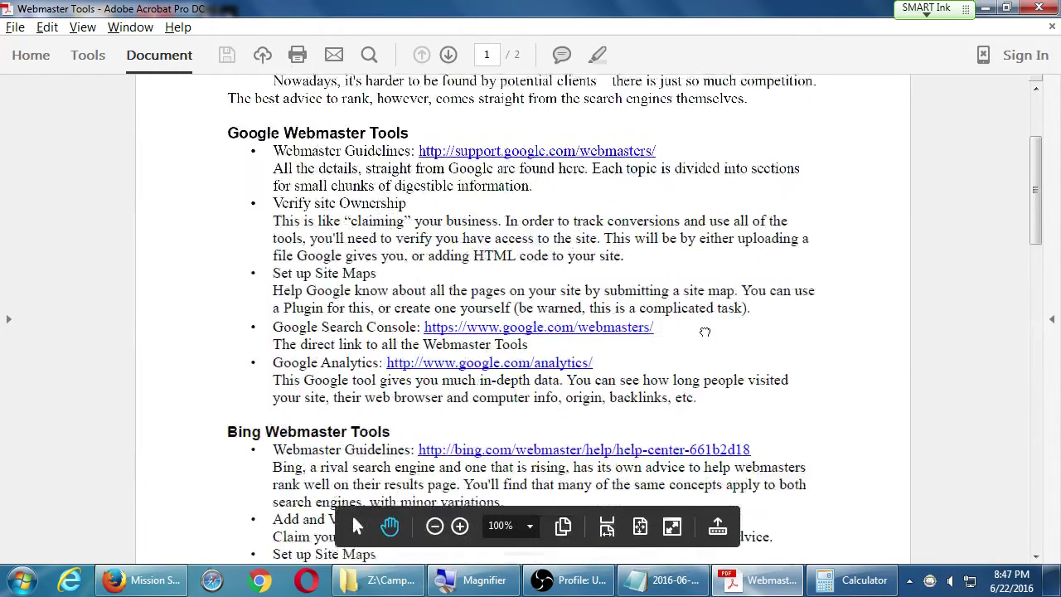
pyautogui.moveTo(709, 309); pyautogui.dragTo(712, 299)
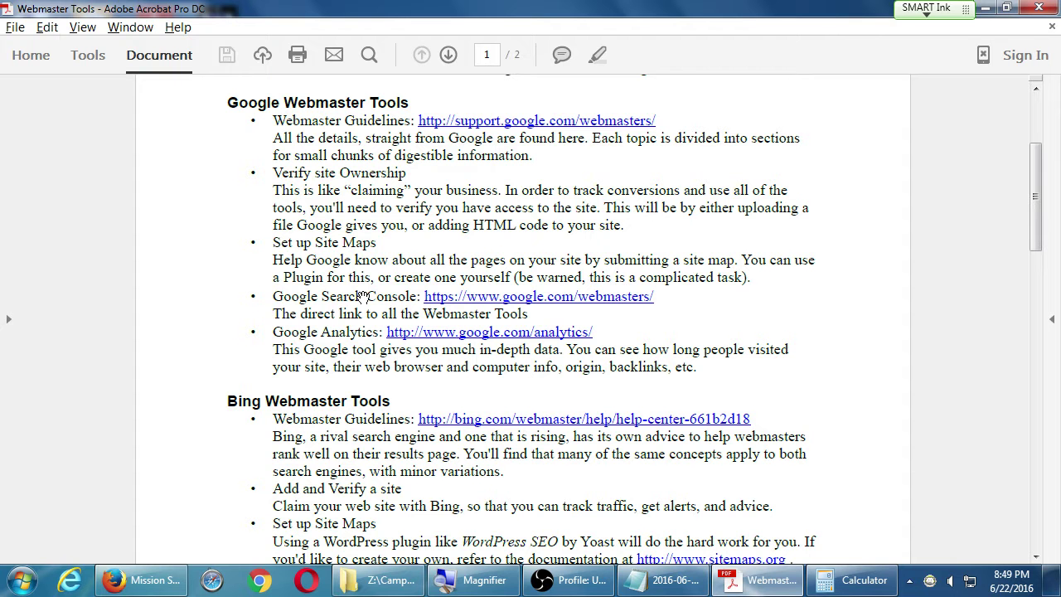
pyautogui.scroll(-5, 283, 252)
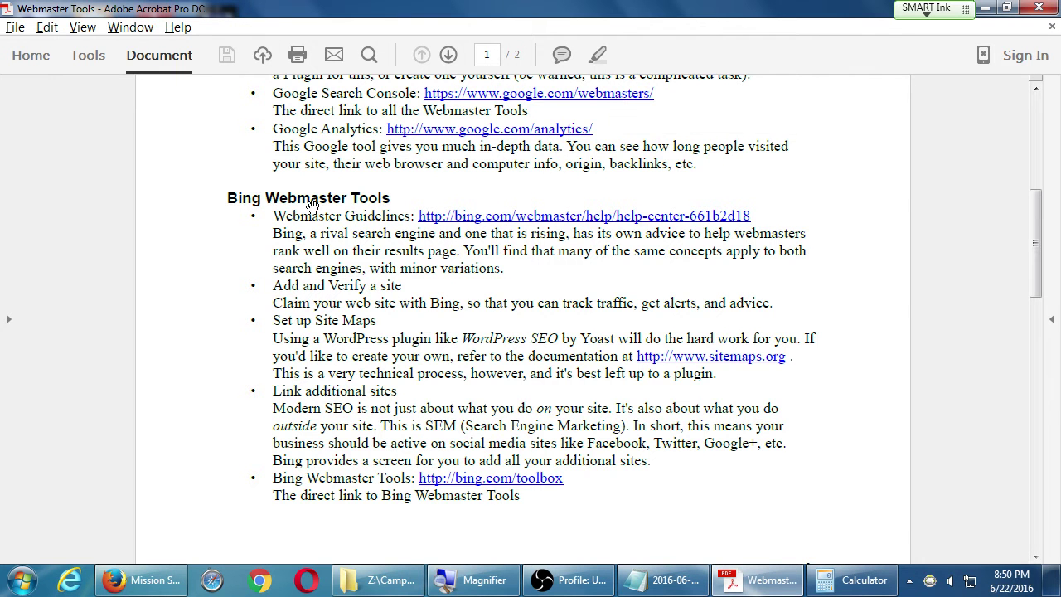
pyautogui.scroll(5, 789, 321)
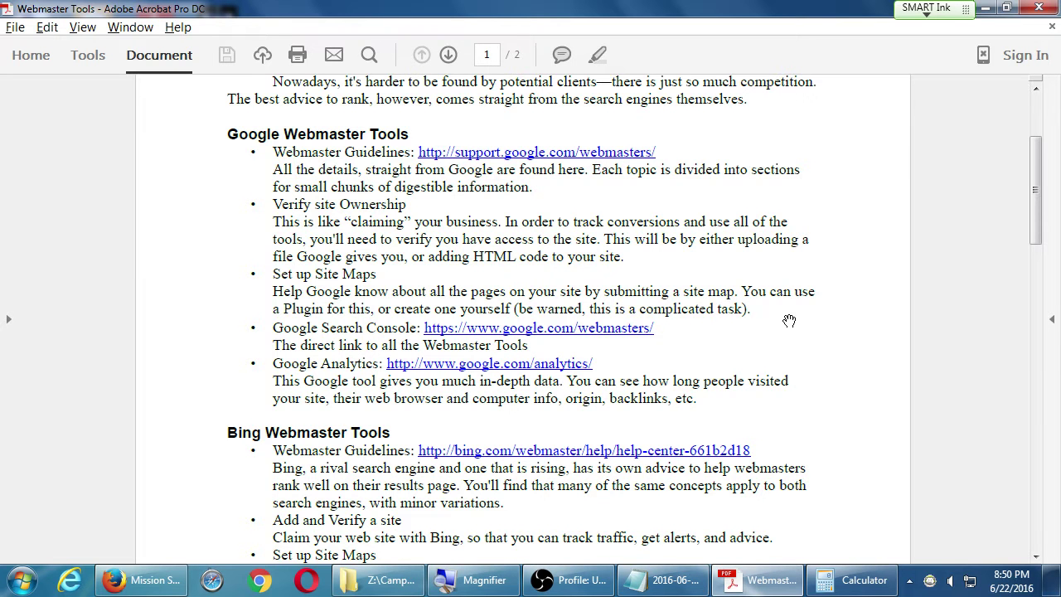
pyautogui.scroll(-5, 765, 407)
pyautogui.scroll(-1, 753, 144)
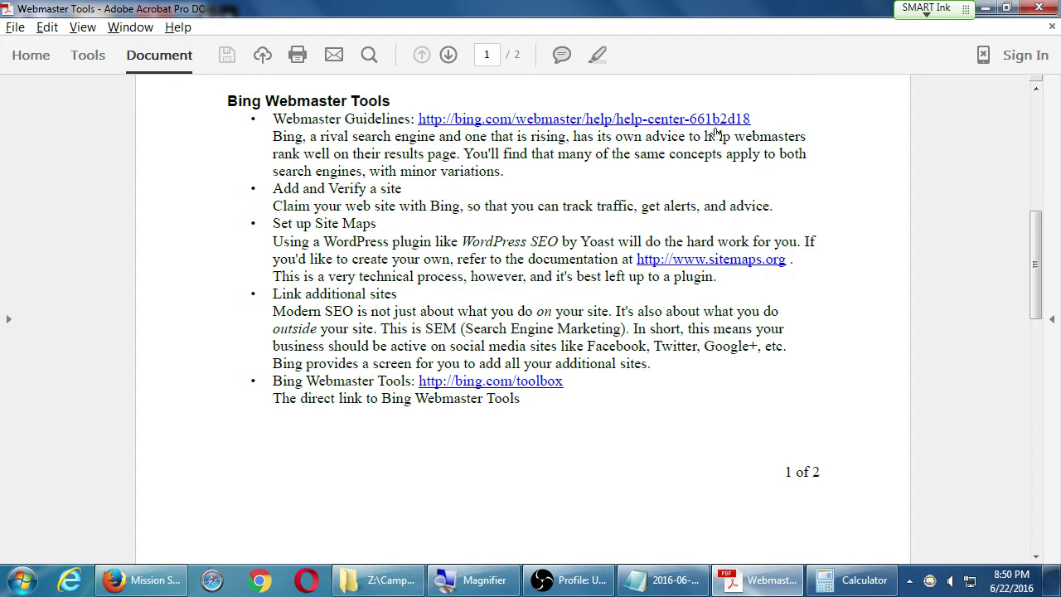
# Step: Switch to Firefox and go to bing.com/toolbox
pyautogui.click(143, 580)
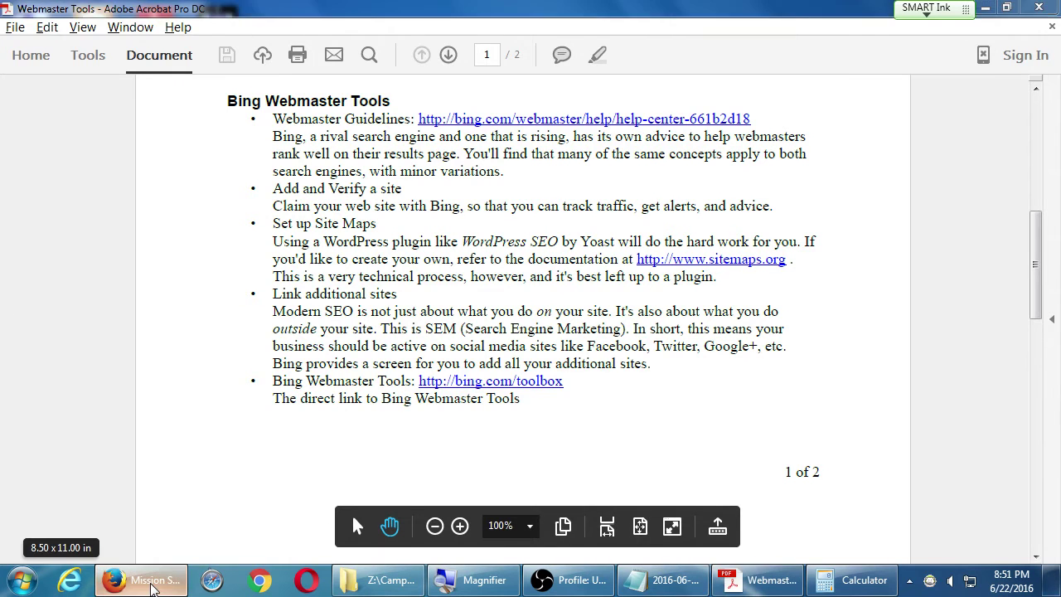
pyautogui.hotkey('ctrl', 'l')
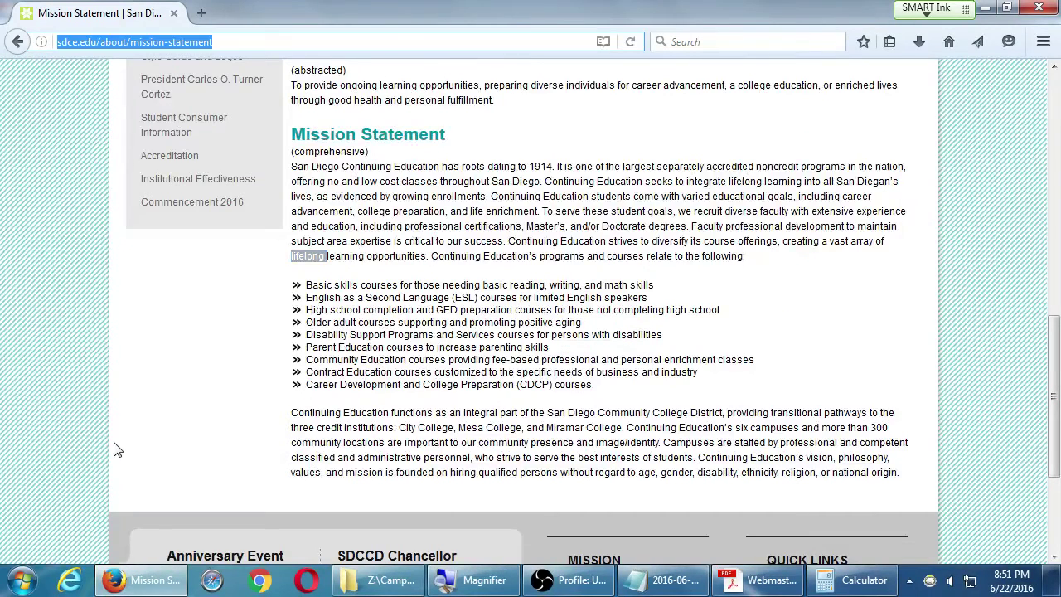
pyautogui.write('bing.com/t')
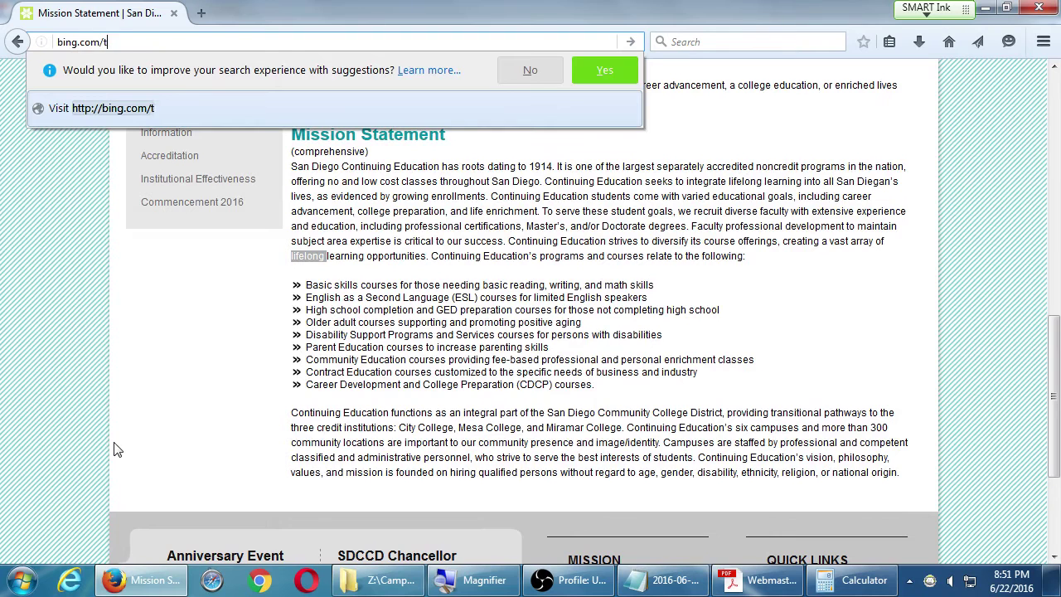
pyautogui.write('oolbox')
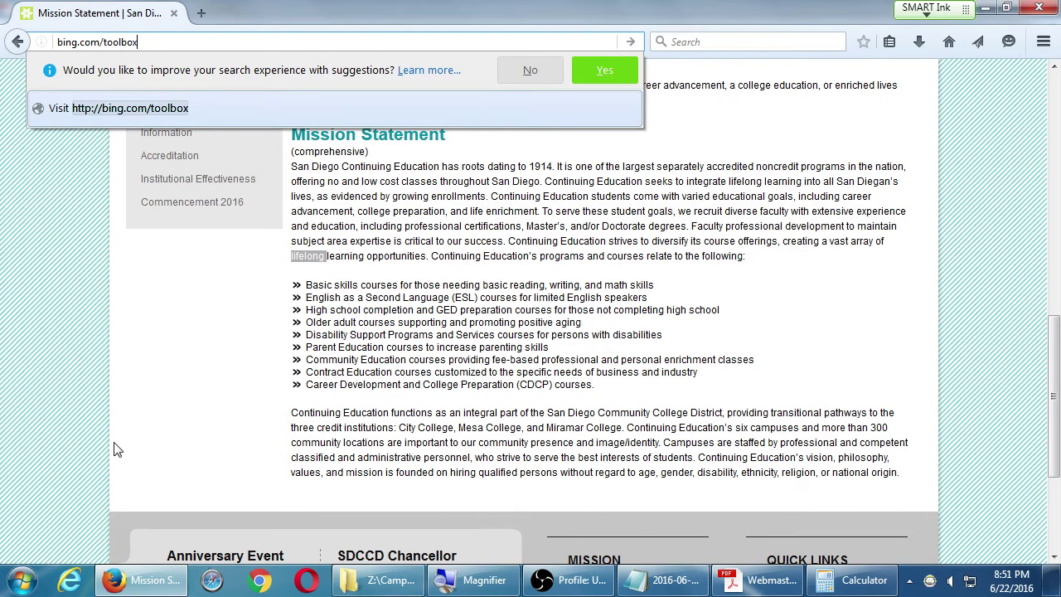
pyautogui.press('Return')
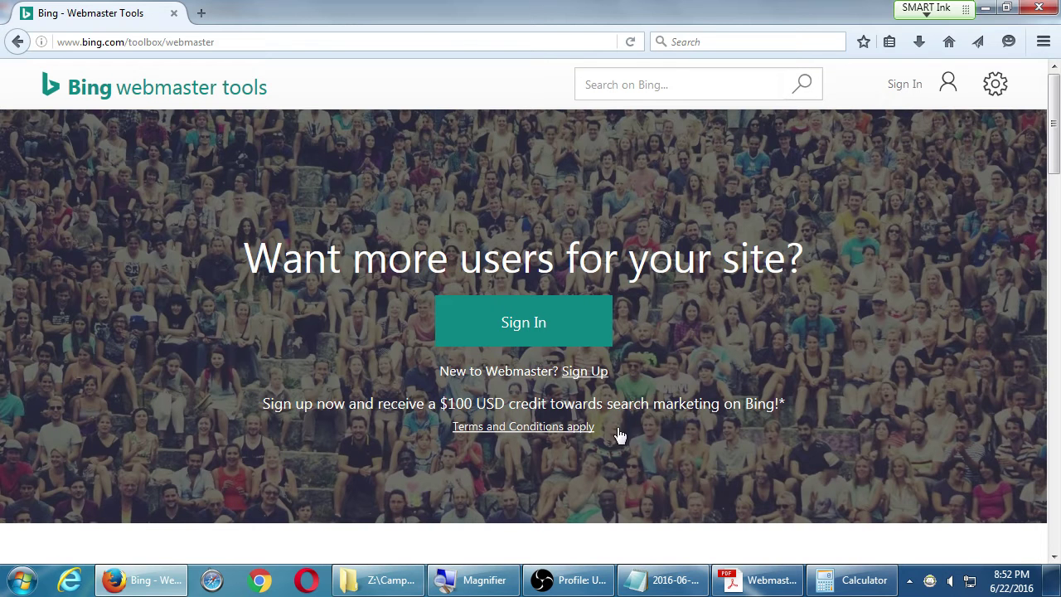
# Step: Look through the Bing Webmaster Tools landing page, including the site insights features and the public tools for site owners
pyautogui.scroll(-5, 273, 277)
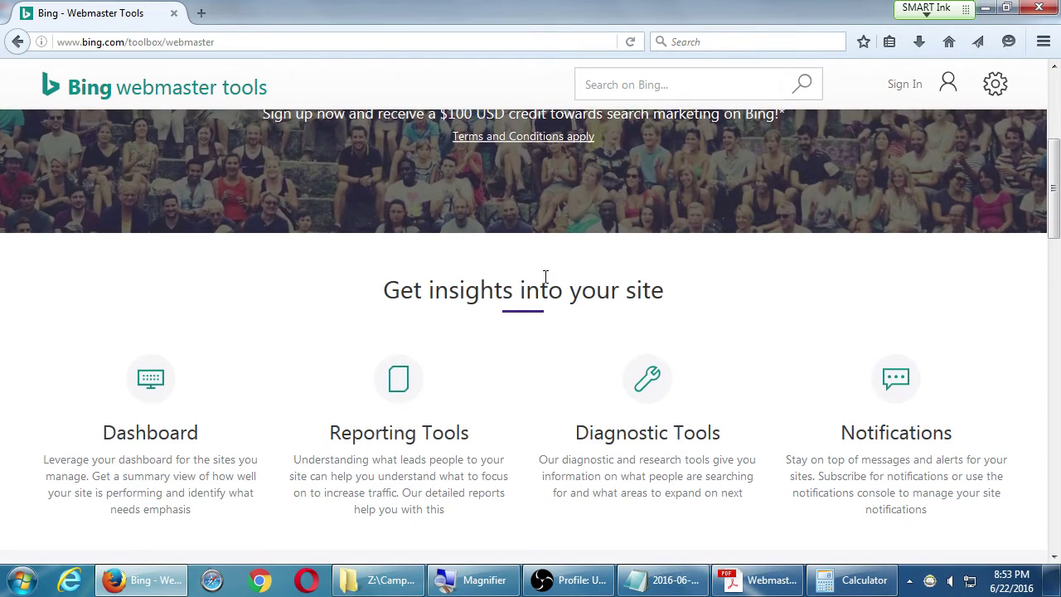
pyautogui.scroll(-3, 246, 310)
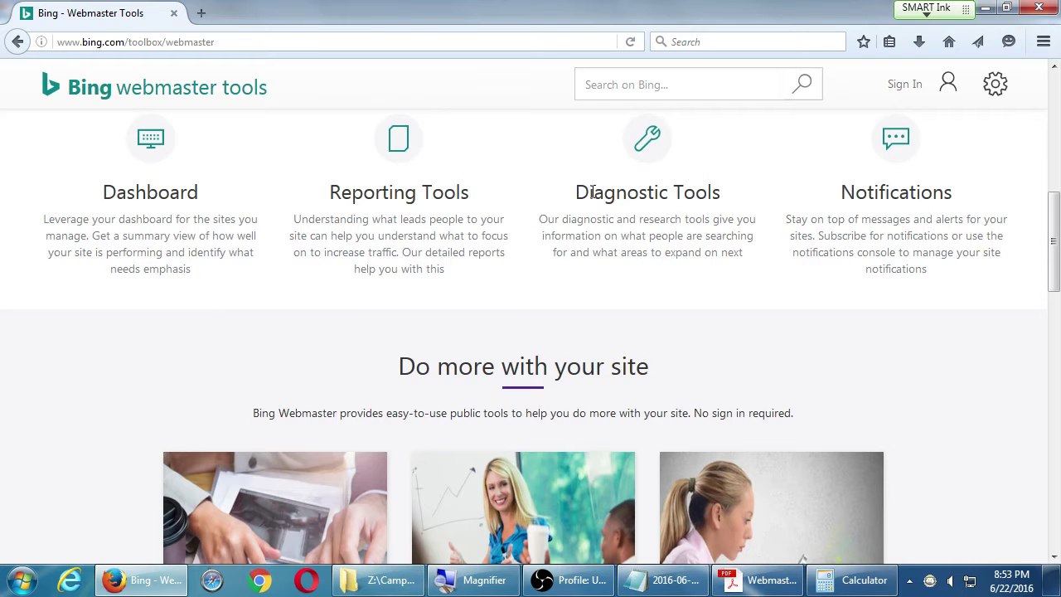
pyautogui.scroll(-5, 330, 338)
pyautogui.scroll(-2, 464, 331)
pyautogui.scroll(2, 473, 319)
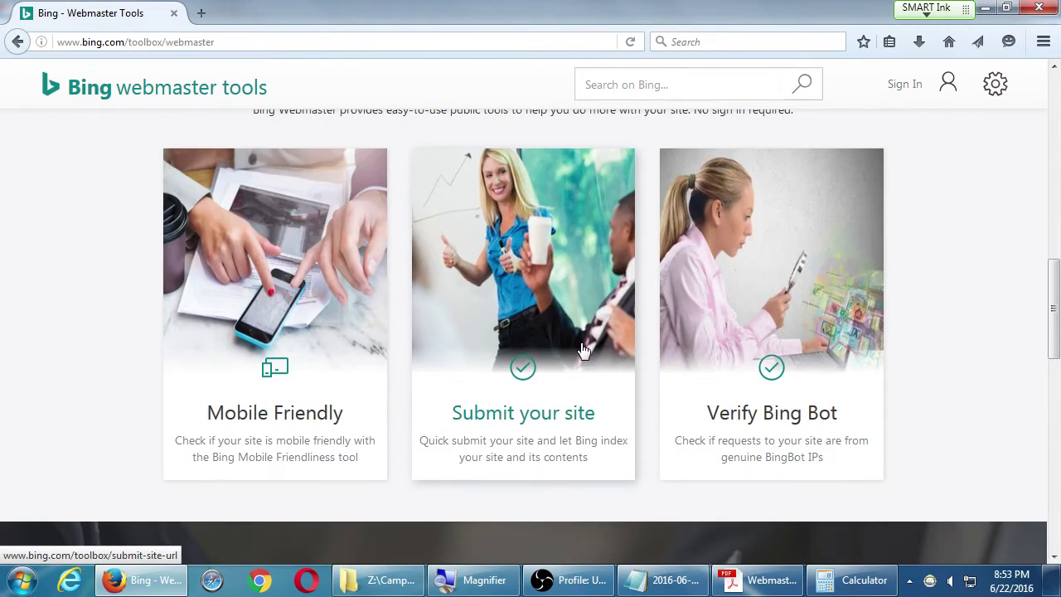
pyautogui.scroll(1, 591, 376)
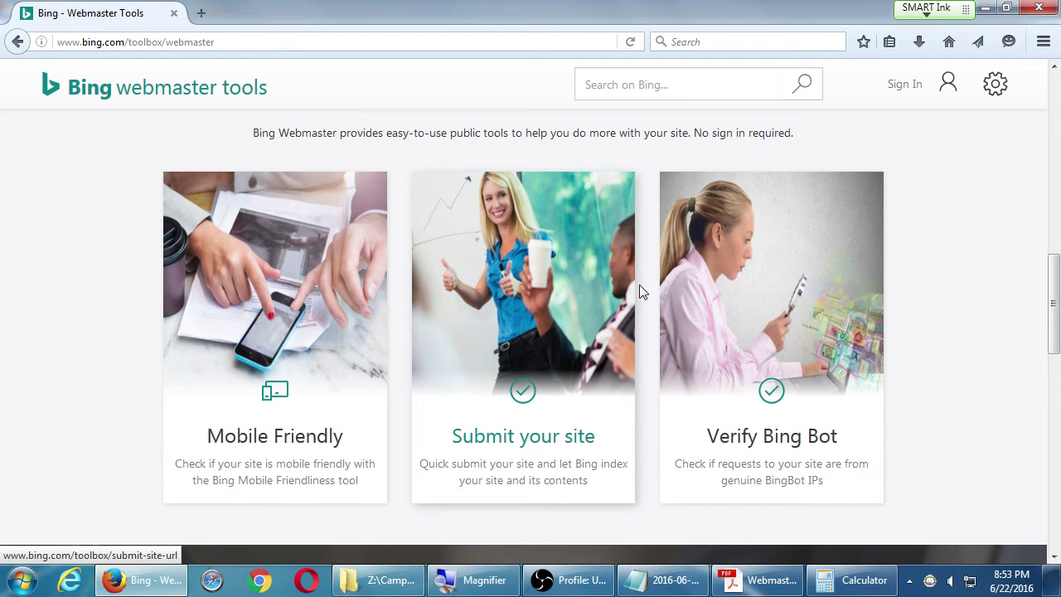
pyautogui.scroll(-6, 891, 308)
pyautogui.scroll(-5, 701, 337)
pyautogui.scroll(10, 702, 337)
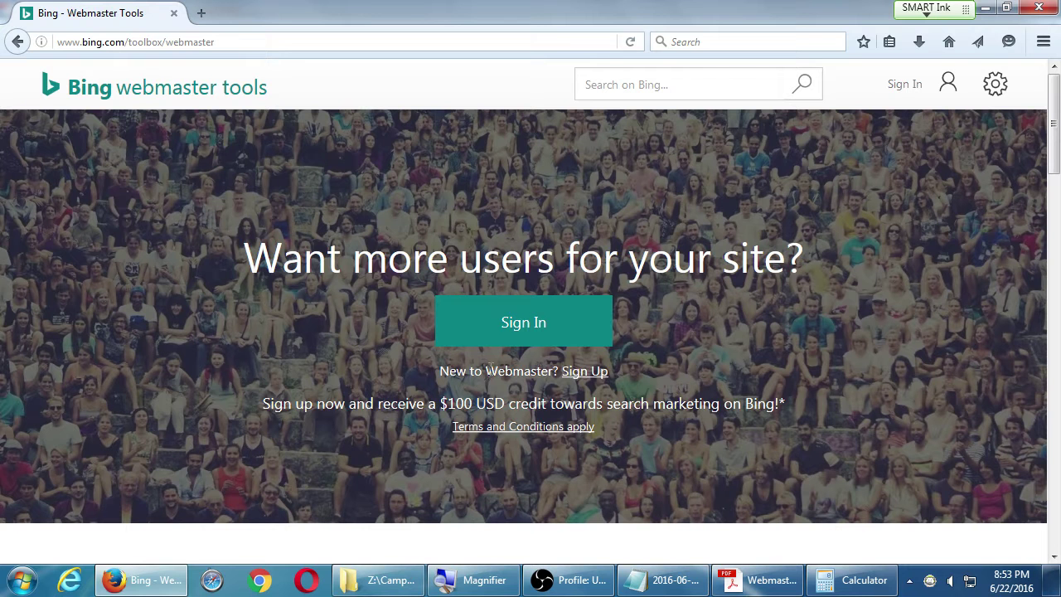
# Step: View the Microsoft account sign-up form for new webmasters and return to the Bing Webmaster Tools landing page
pyautogui.click(586, 373)
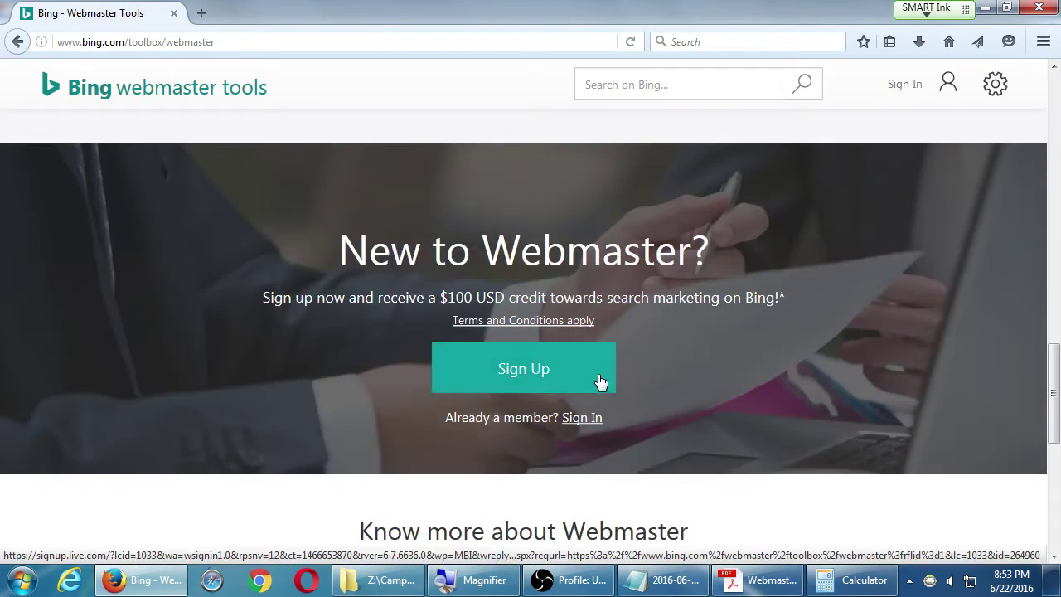
pyautogui.click(518, 369)
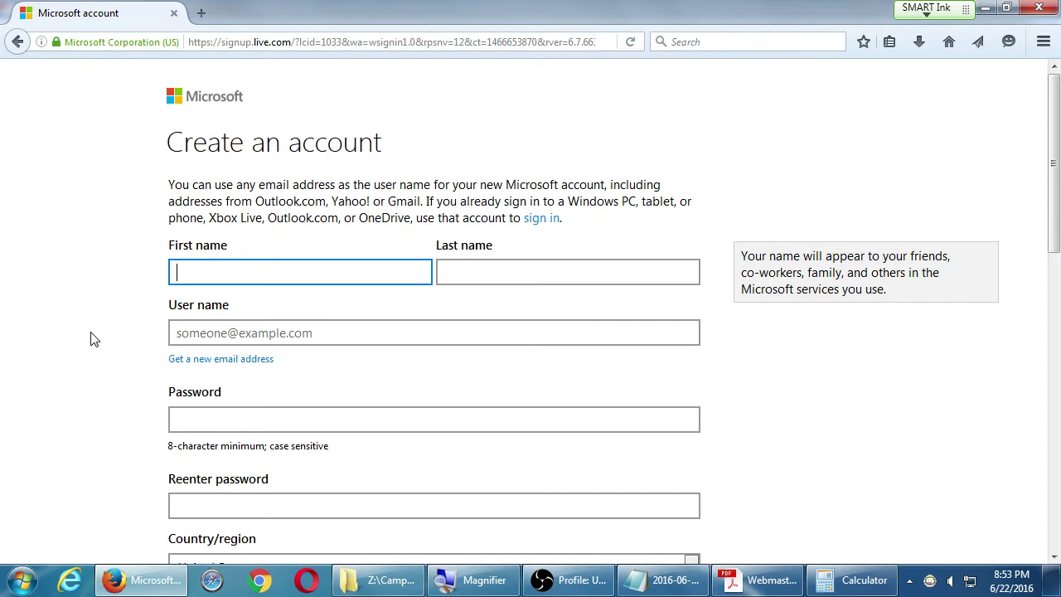
pyautogui.scroll(-1, 91, 338)
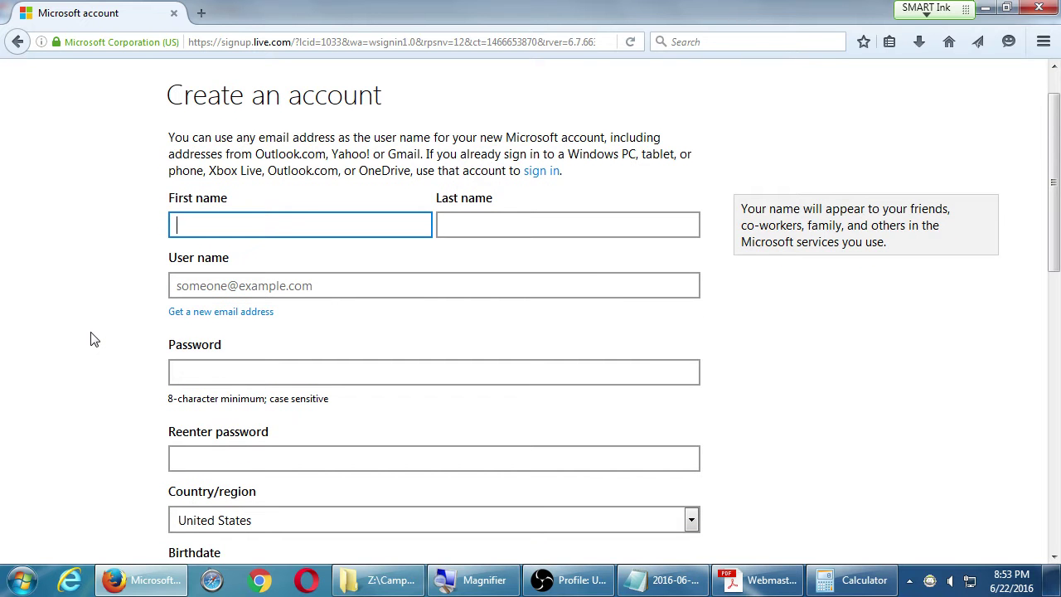
pyautogui.hotkey('alt', 'Left')
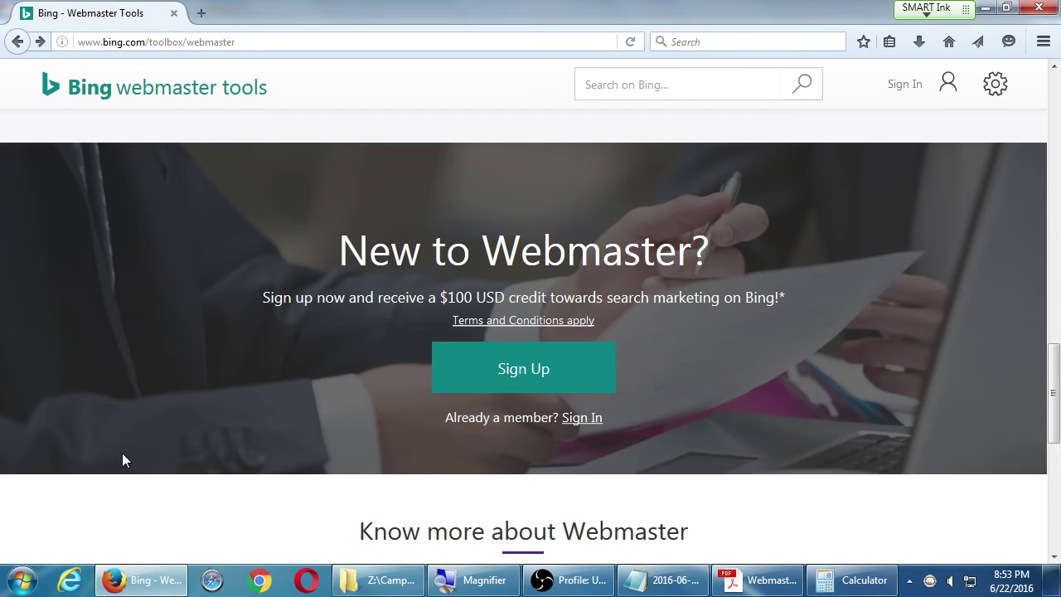
pyautogui.hotkey('alt', 'Left')
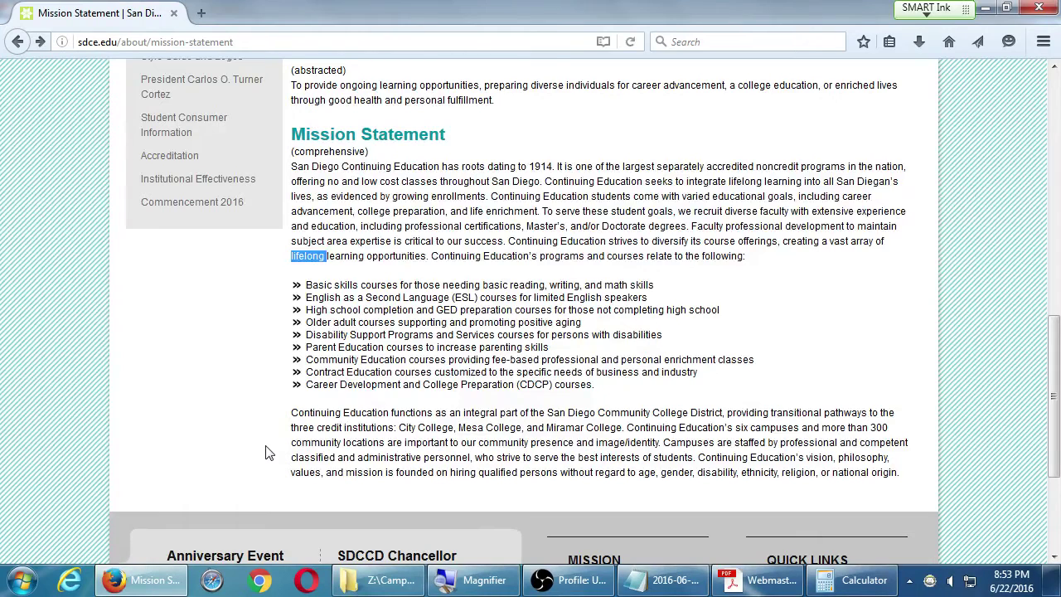
pyautogui.click(40, 41)
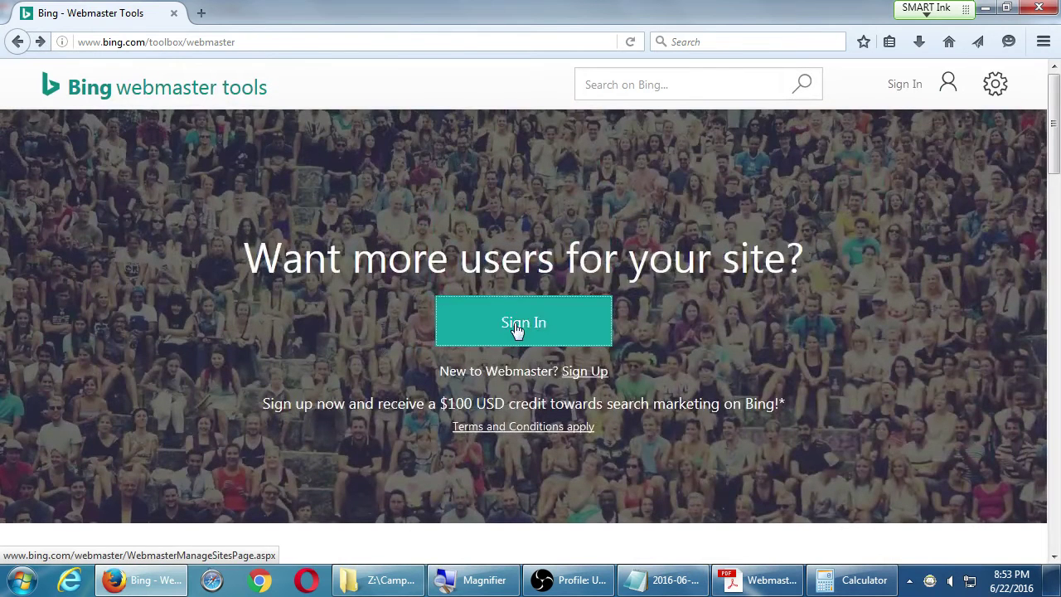
# Step: Open the Microsoft account sign-in page for existing Bing Webmaster Tools members
pyautogui.click(516, 328)
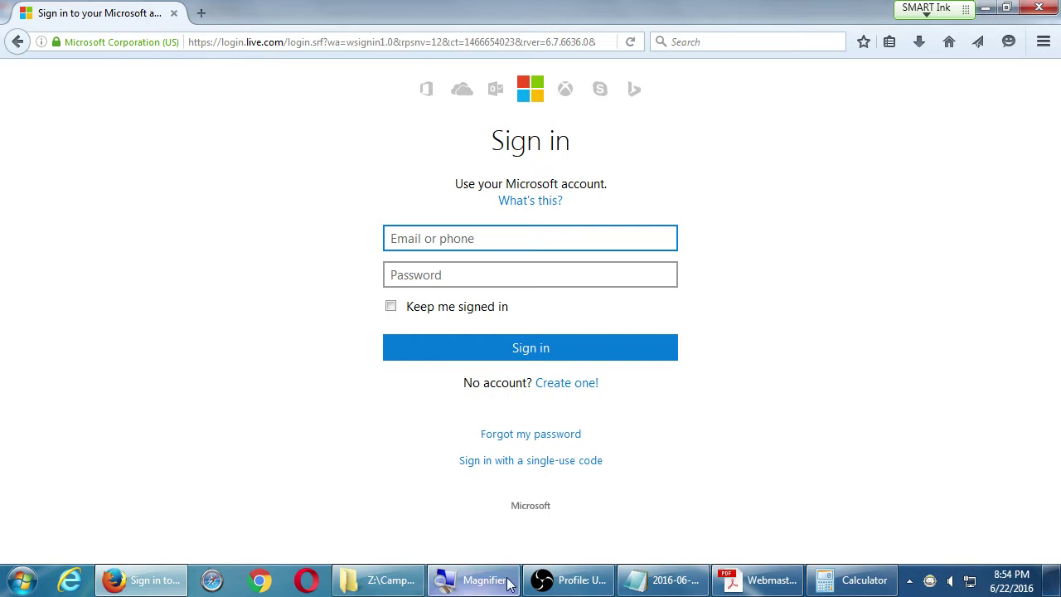
pyautogui.click(573, 580)
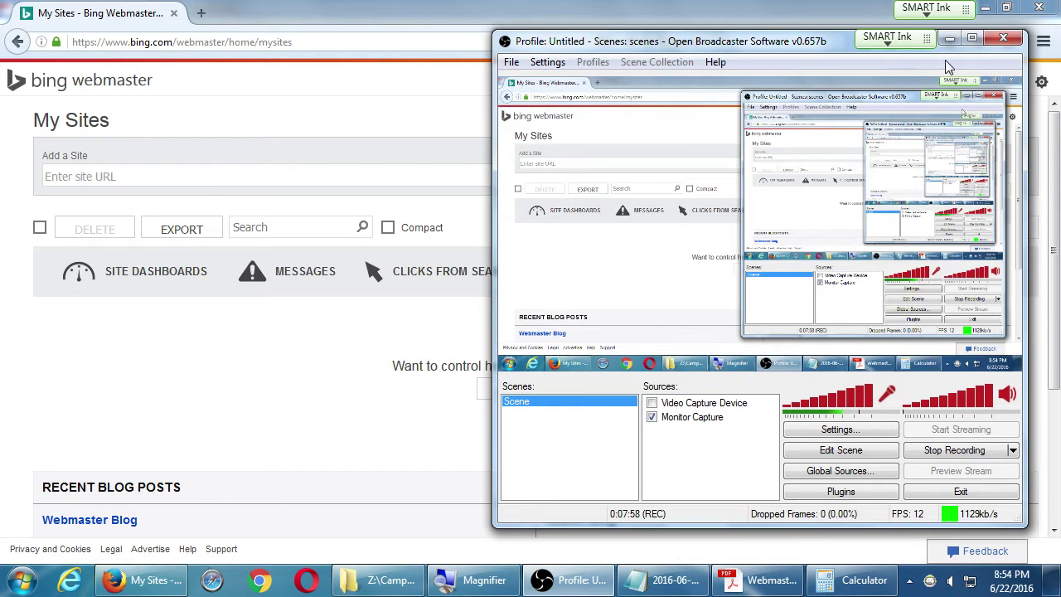
pyautogui.click(954, 41)
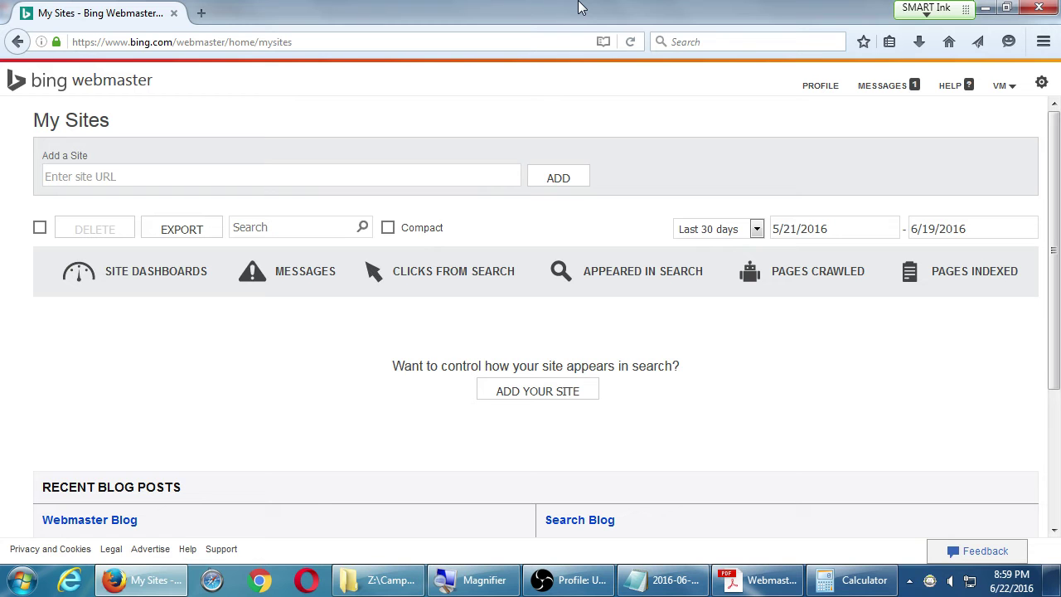
# Step: Examine the reporting period choices available on the My Sites page
pyautogui.click(757, 230)
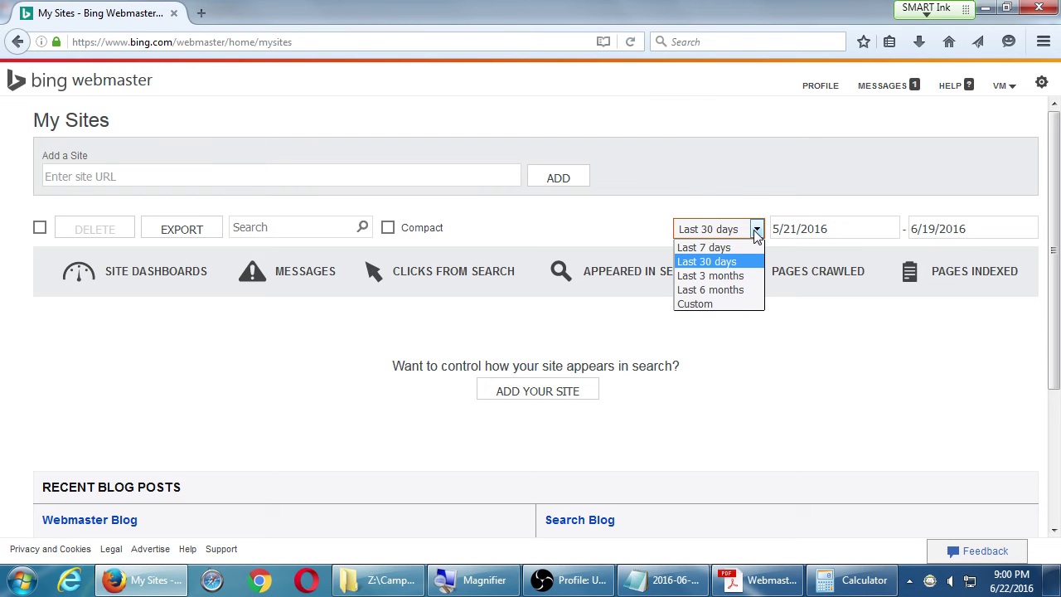
pyautogui.click(884, 346)
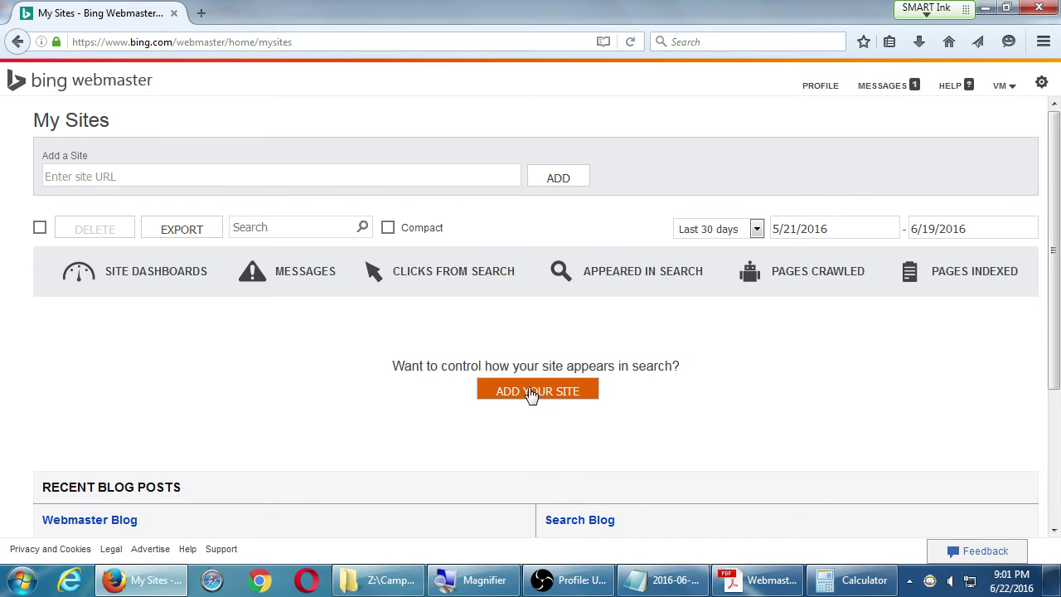
pyautogui.click(359, 181)
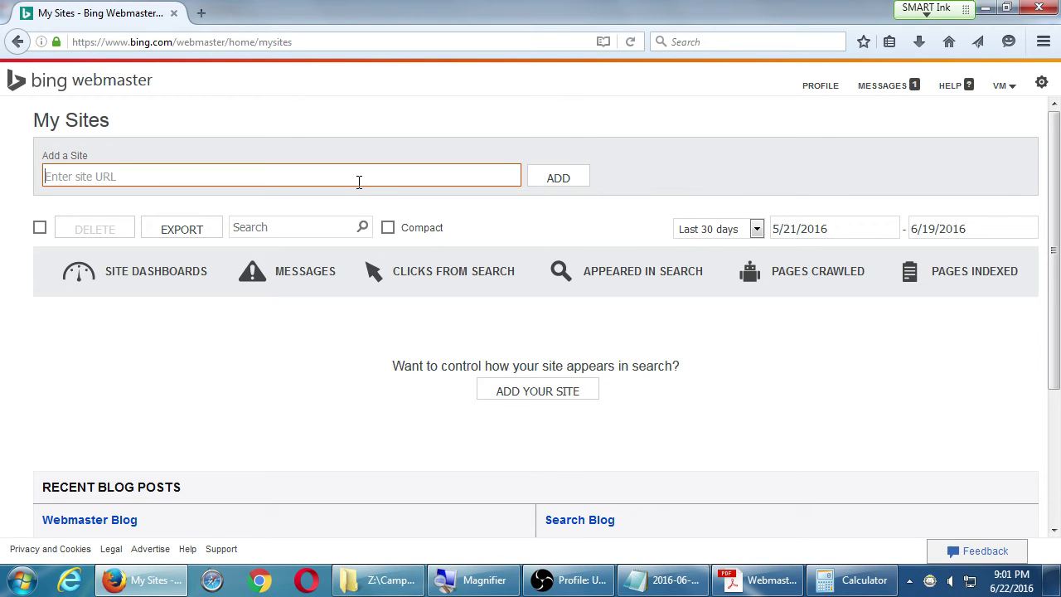
pyautogui.write('http://victors')
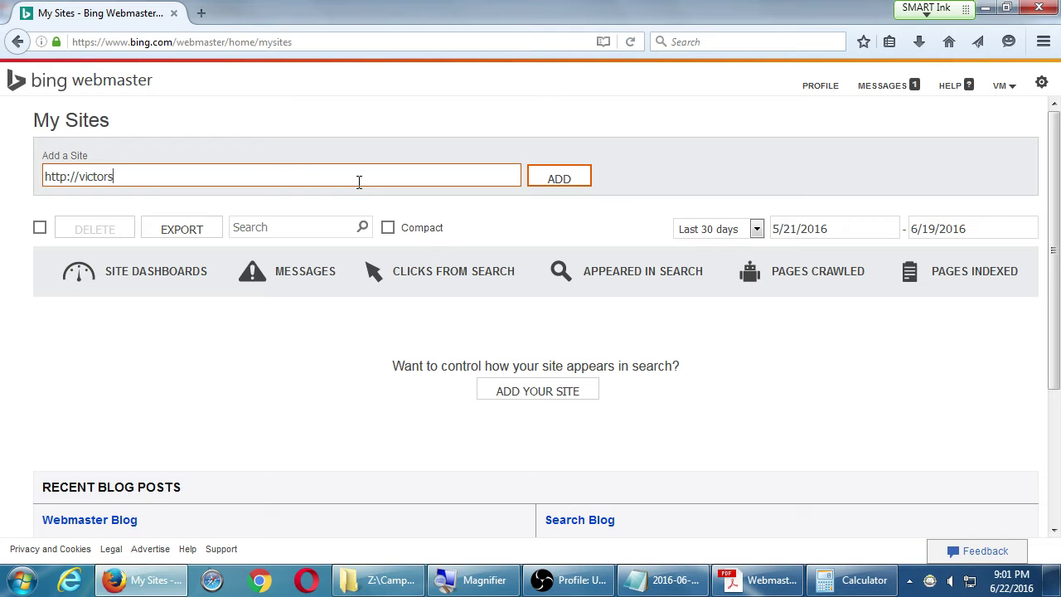
pyautogui.write('bakery.info')
pyautogui.click(580, 181)
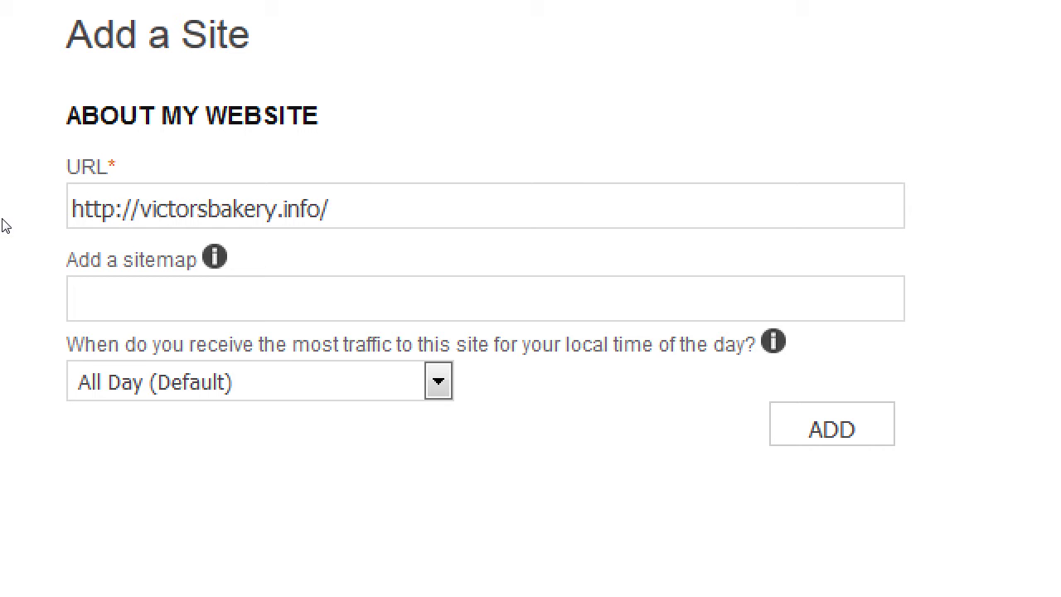
pyautogui.click(49, 258)
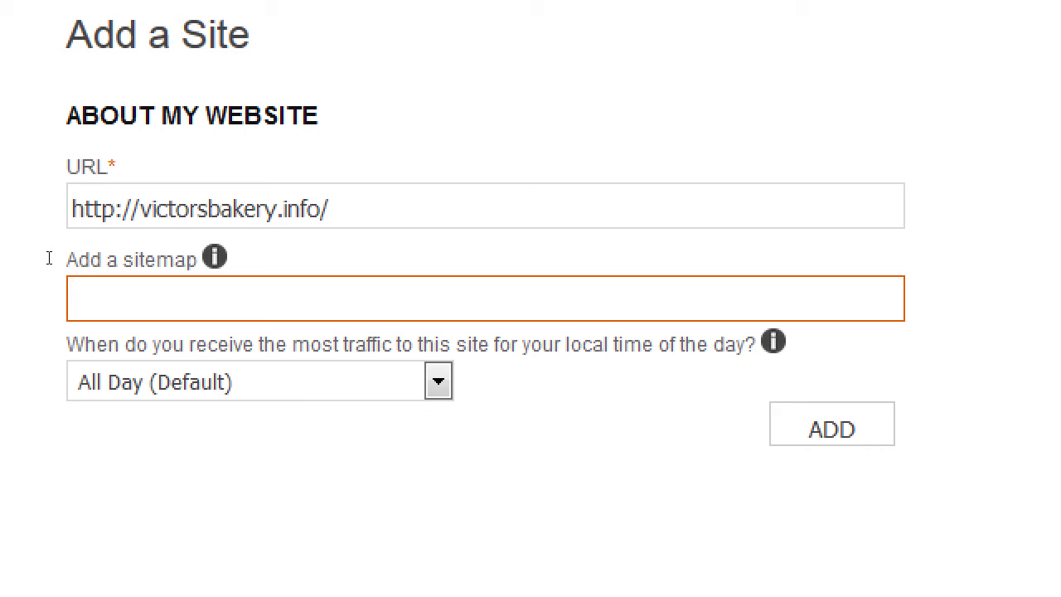
pyautogui.click(178, 218)
pyautogui.hotkey('ctrl', 'a')
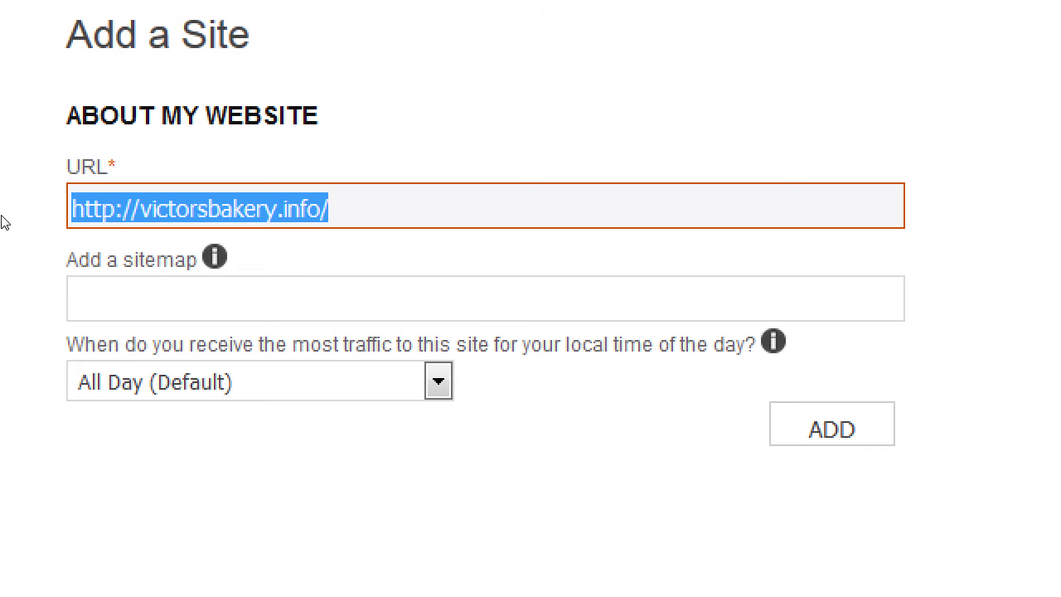
pyautogui.hotkey('ctrl', 'c')
pyautogui.press('Tab')
pyautogui.hotkey('ctrl', 'v')
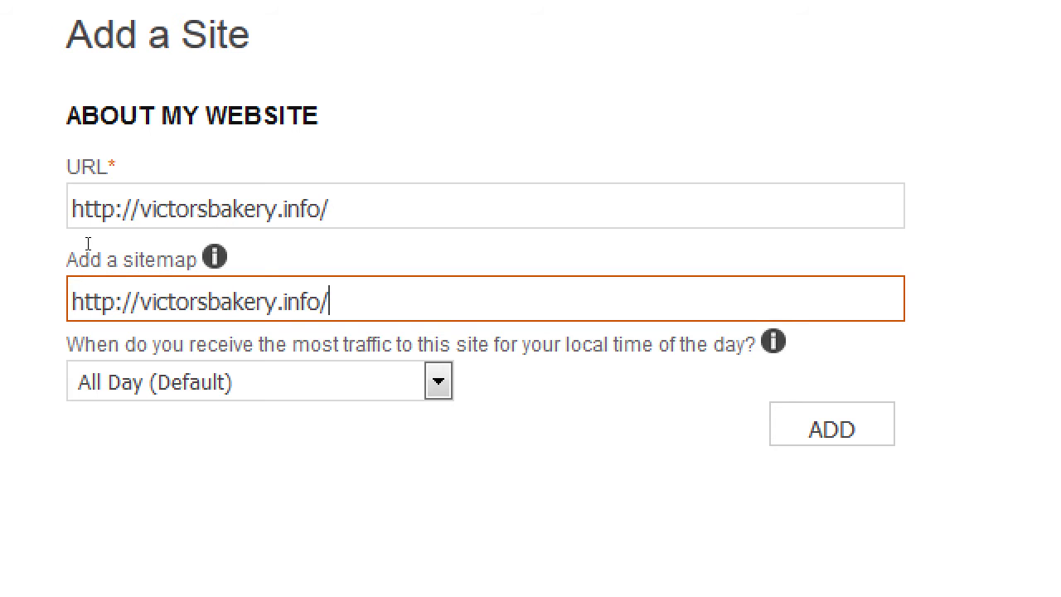
pyautogui.write('sitemap.xml')
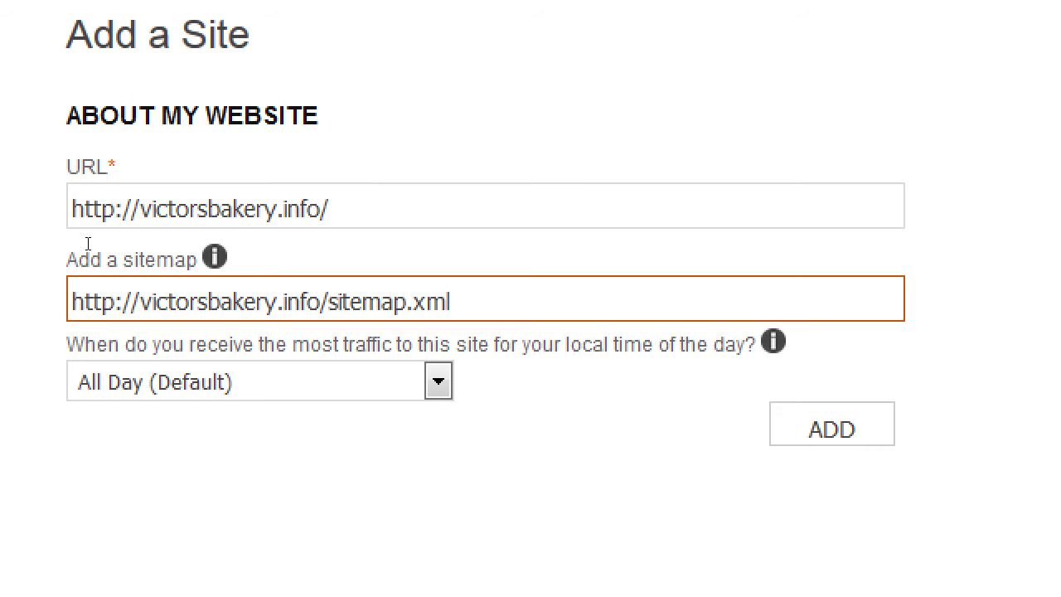
pyautogui.hotkey('ctrl', 'a')
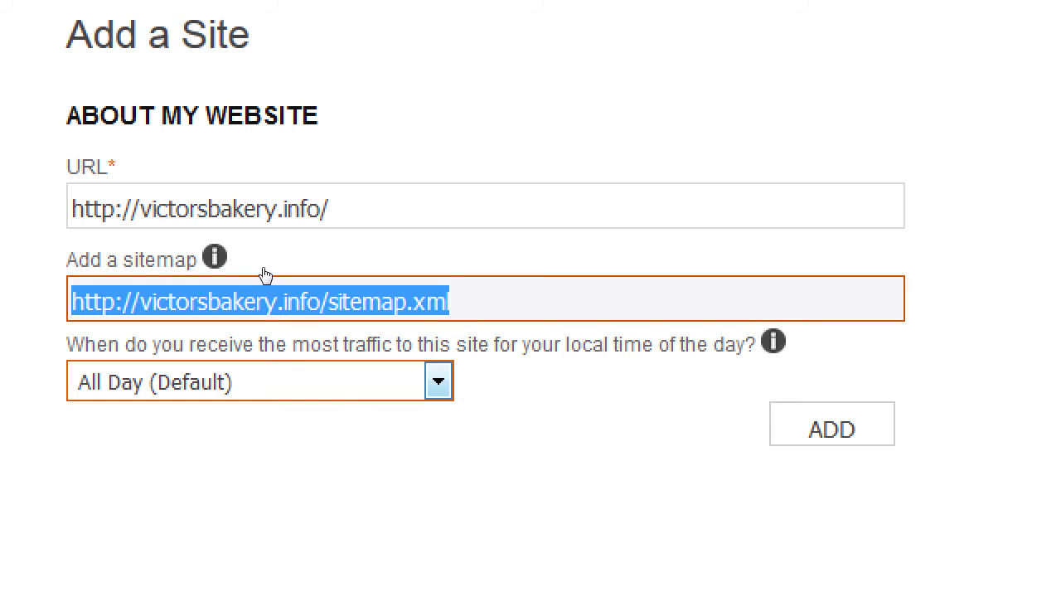
pyautogui.press('End')
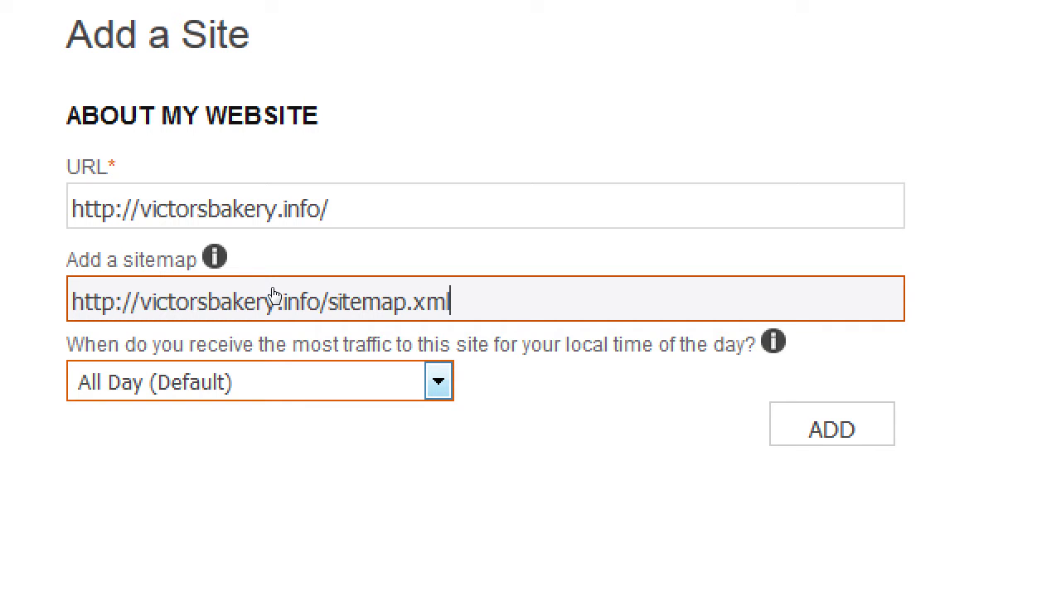
pyautogui.hotkey('ctrl', 'a')
pyautogui.press('BackSpace')
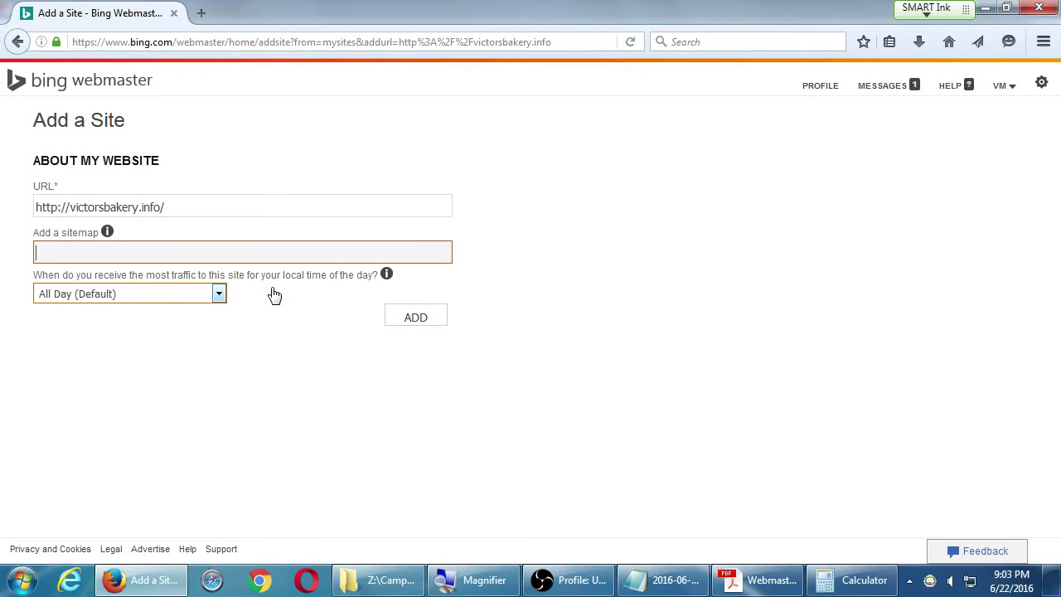
# Step: Switch to the 2016-06-22.txt notes in Notepad and add at the end "Check if your site has a site map and submit it to the Search Engine"
pyautogui.click(703, 585)
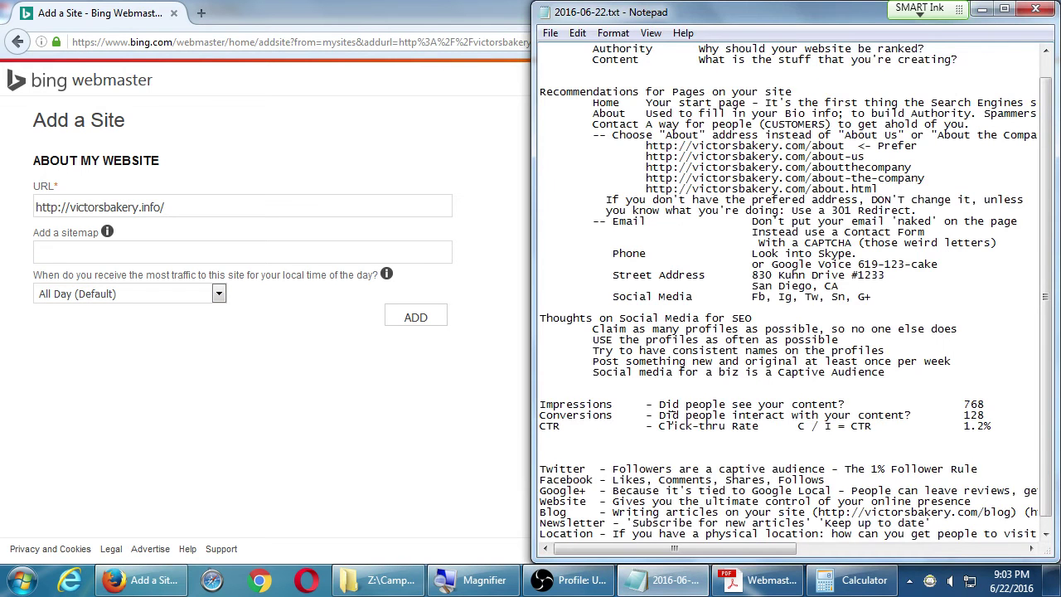
pyautogui.scroll(-1, 606, 351)
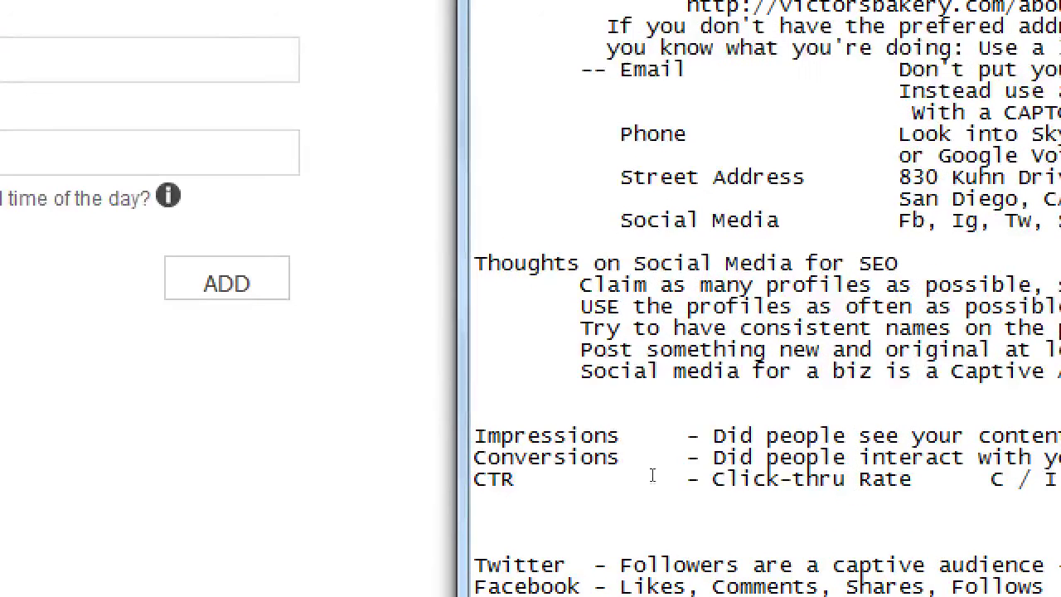
pyautogui.click(693, 538)
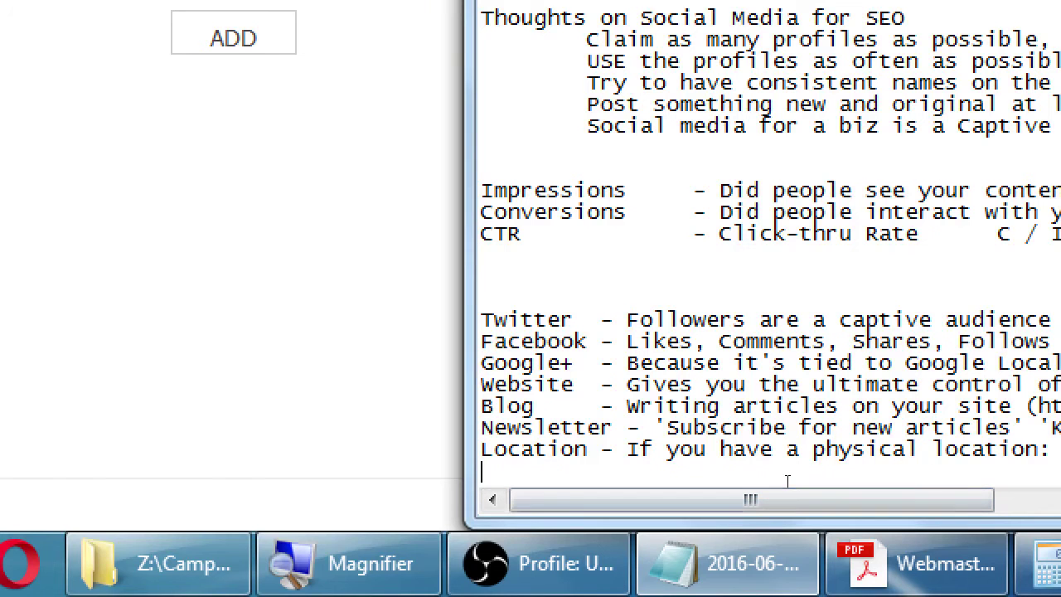
pyautogui.press('Return')
pyautogui.press('Return')
pyautogui.write('Check if your')
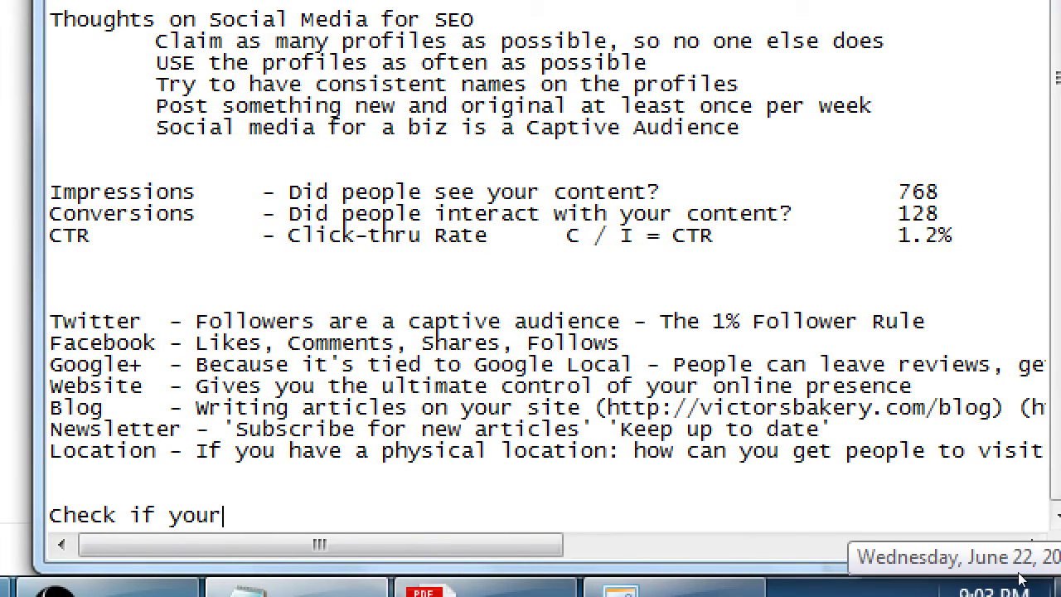
pyautogui.write(' st')
pyautogui.press('BackSpace')
pyautogui.write('ite has a site map and subji')
pyautogui.press('BackSpace')
pyautogui.press('BackSpace')
pyautogui.write('mit it to the Wear')
pyautogui.press('BackSpace')
pyautogui.press('BackSpace')
pyautogui.press('BackSpace')
pyautogui.press('BackSpace')
pyautogui.write('Search Enei')
pyautogui.press('BackSpace')
pyautogui.press('BackSpace')
pyautogui.write('gine')
# Step: Add an indented line below the site map note reading "For WordPress, a good one is Yoast SEO plugin"
pyautogui.press('Return')
pyautogui.press('Tab')
pyautogui.write('For WOr')
pyautogui.press('BackSpace')
pyautogui.press('BackSpace')
pyautogui.write('ordPress, a good one is ')
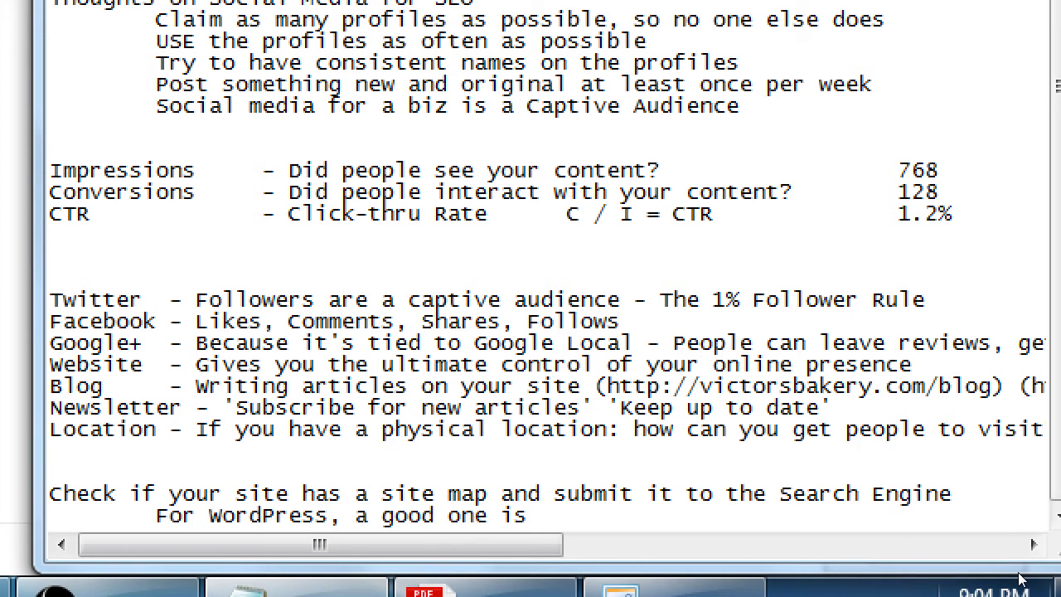
pyautogui.write('Yoast SE')
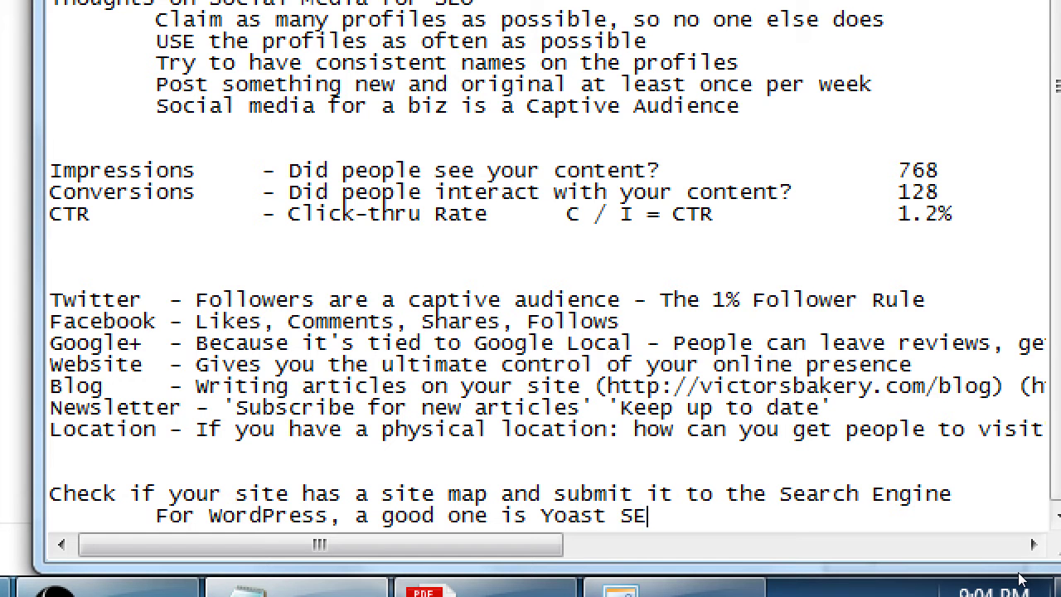
pyautogui.write('O')
pyautogui.press('BackSpace')
pyautogui.write('O plugin')
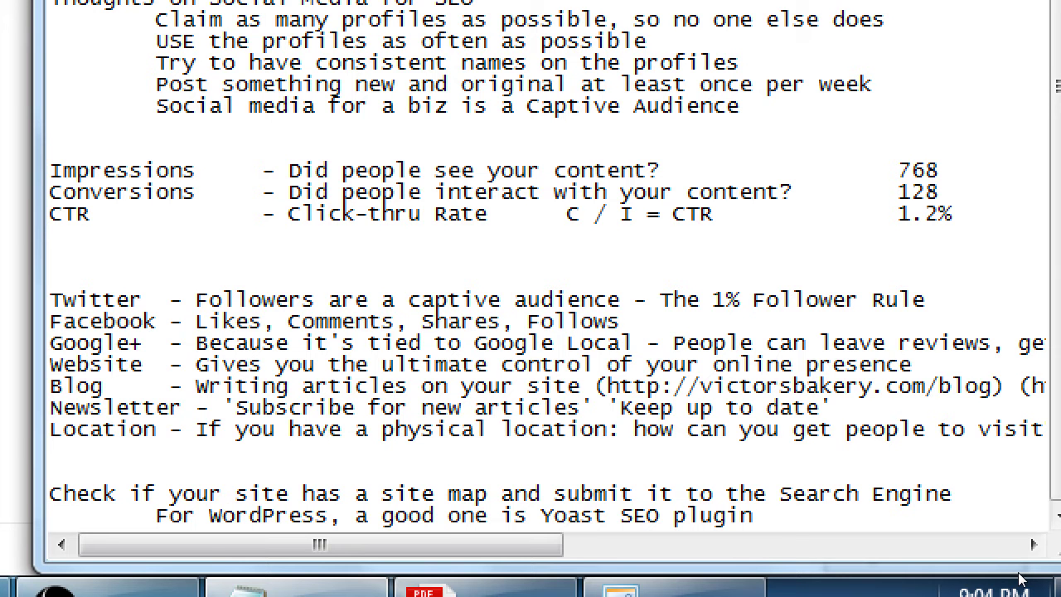
# Step: Append "(or All-in-one SEO Pack)" to the WordPress plugin line
pyautogui.write('(or All-inone')
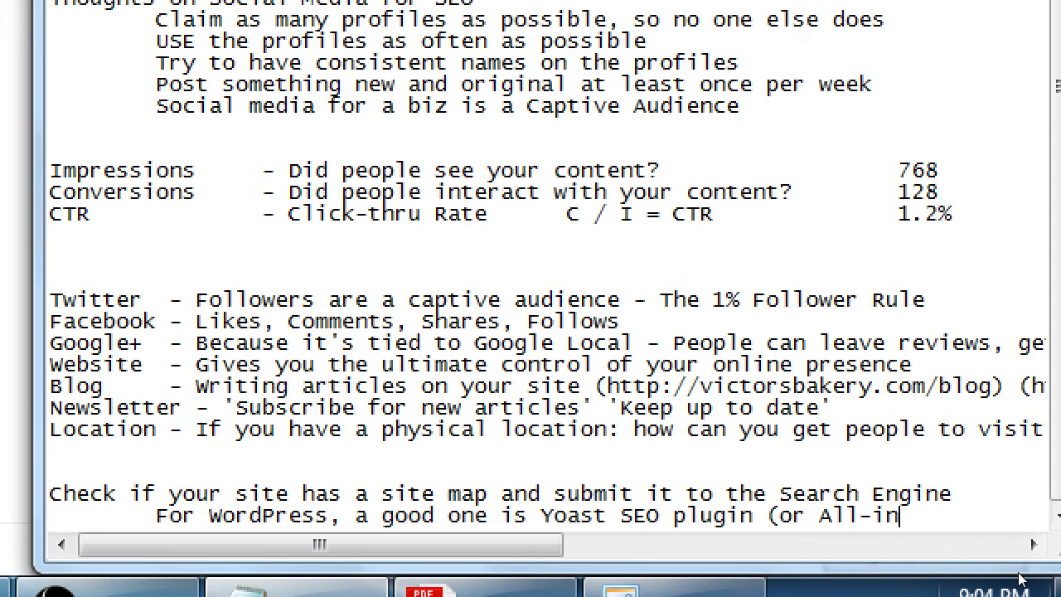
pyautogui.press('BackSpace')
pyautogui.press('BackSpace')
pyautogui.press('BackSpace')
pyautogui.write('-one SOE')
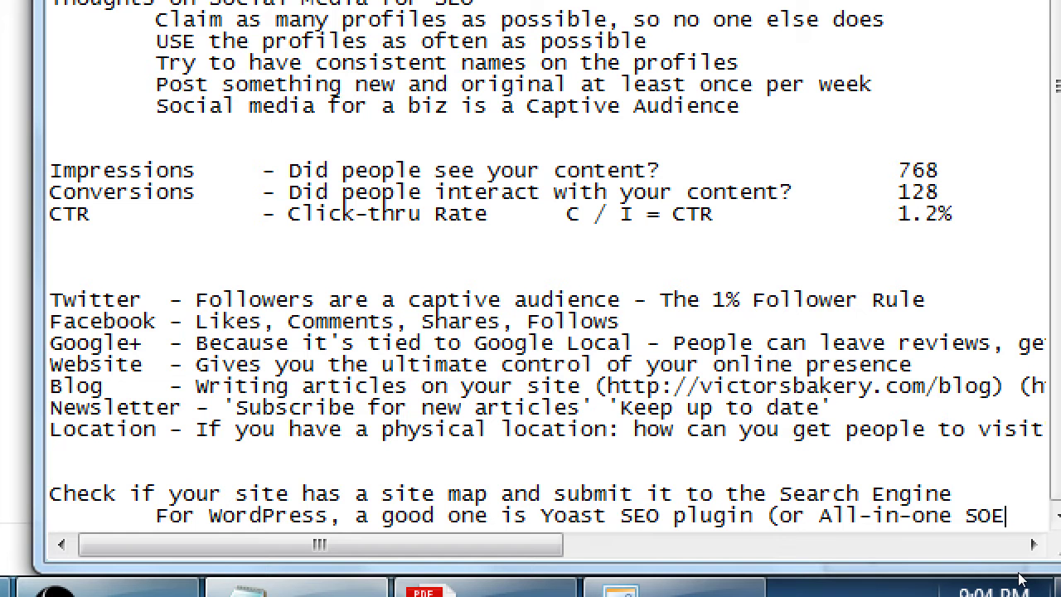
pyautogui.press('BackSpace')
pyautogui.press('BackSpace')
pyautogui.write('EO Pack)')
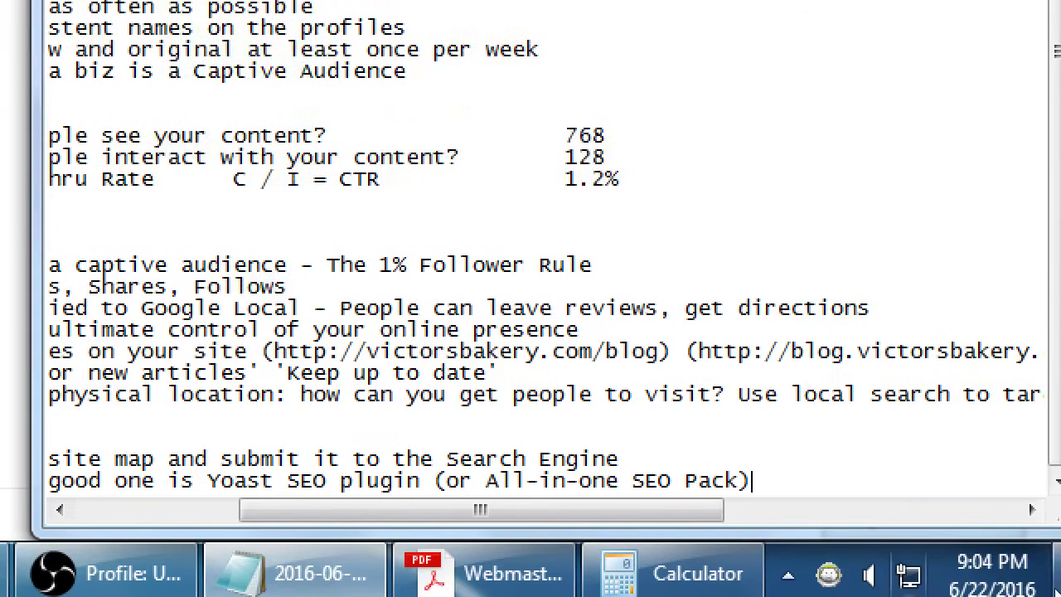
# Step: Add "(Jetpack)" at the end of the WordPress plugin line
pyautogui.hscroll(-5, 871, 556)
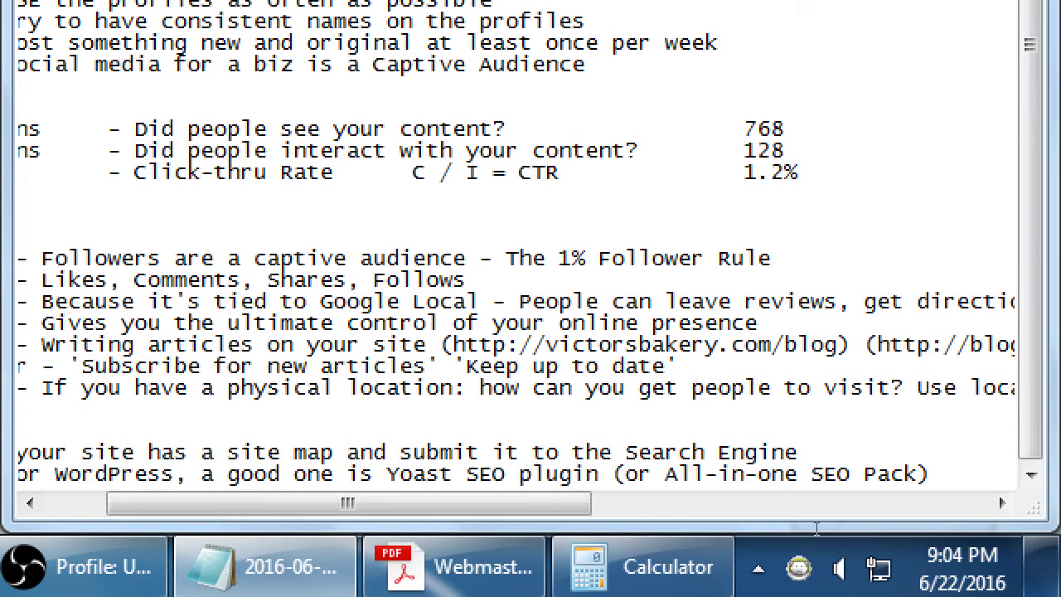
pyautogui.moveTo(400, 474); pyautogui.dragTo(481, 473)
pyautogui.moveTo(678, 473); pyautogui.dragTo(853, 473)
pyautogui.press('Right')
pyautogui.press('Right')
pyautogui.press('Right')
pyautogui.press('End')
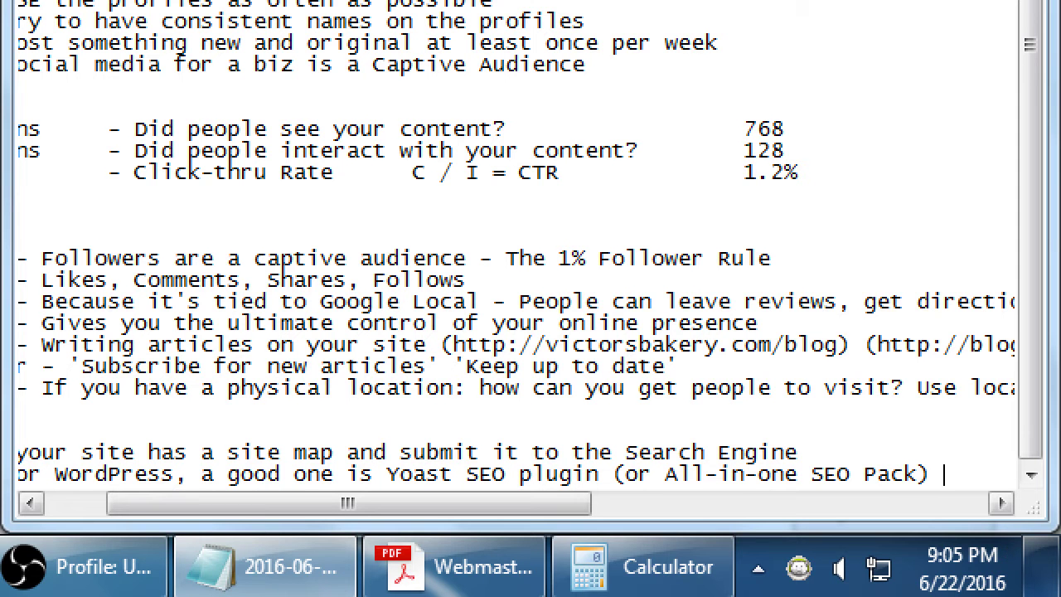
pyautogui.write('(Jetpack)')
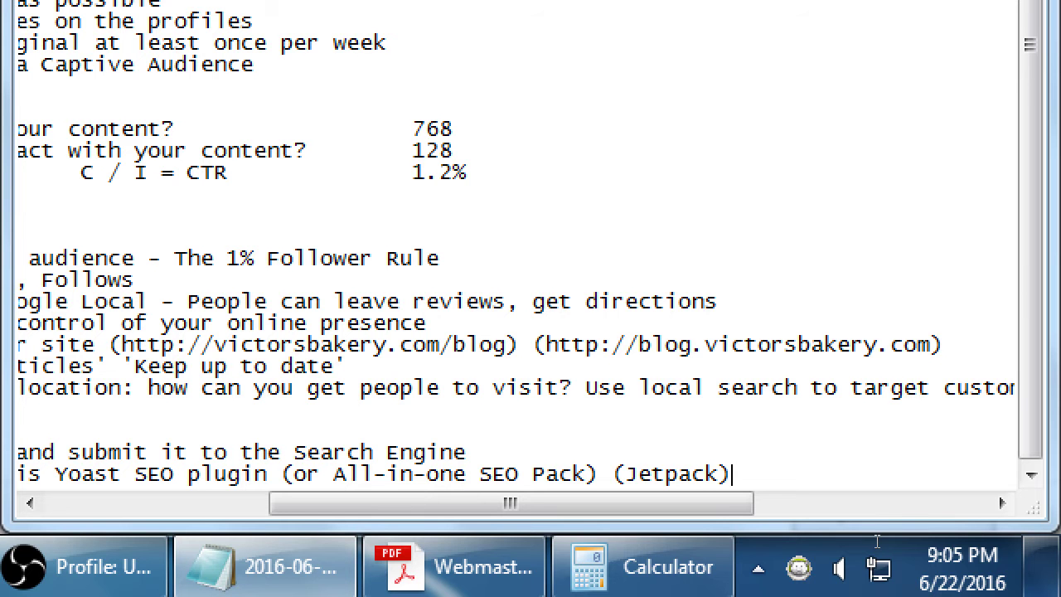
pyautogui.doubleClick(679, 474)
pyautogui.press('Up')
pyautogui.press('Up')
pyautogui.press('Home')
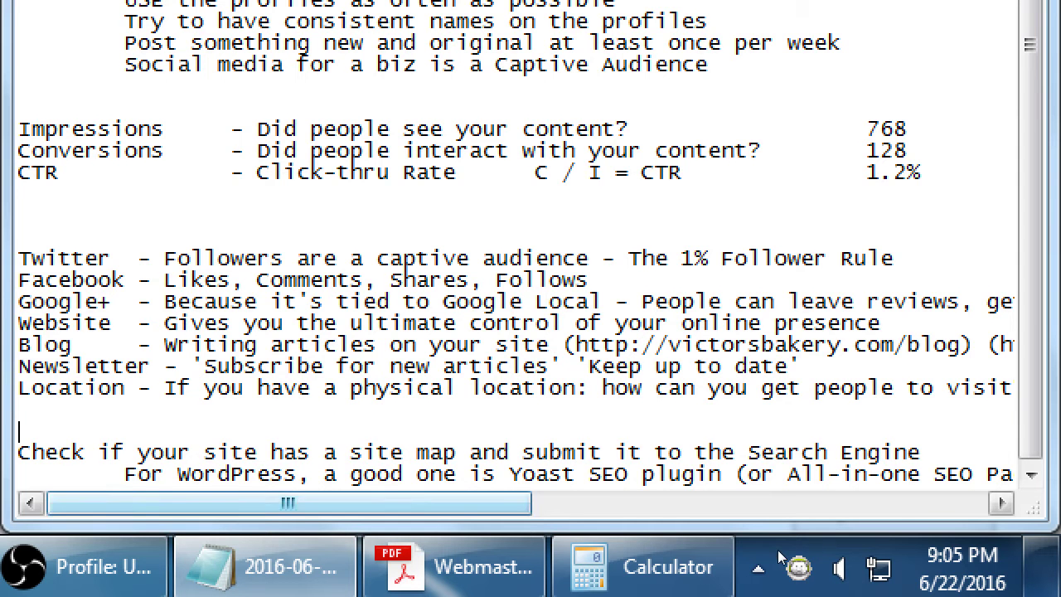
pyautogui.moveTo(287, 504); pyautogui.dragTo(436, 503)
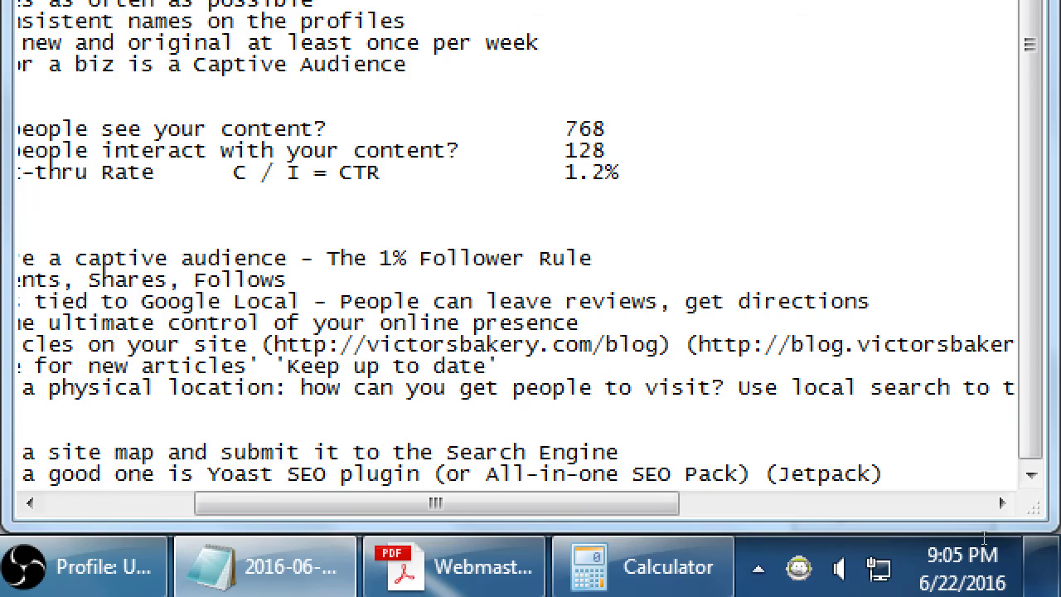
pyautogui.press('super+minus')
pyautogui.press('super+minus')
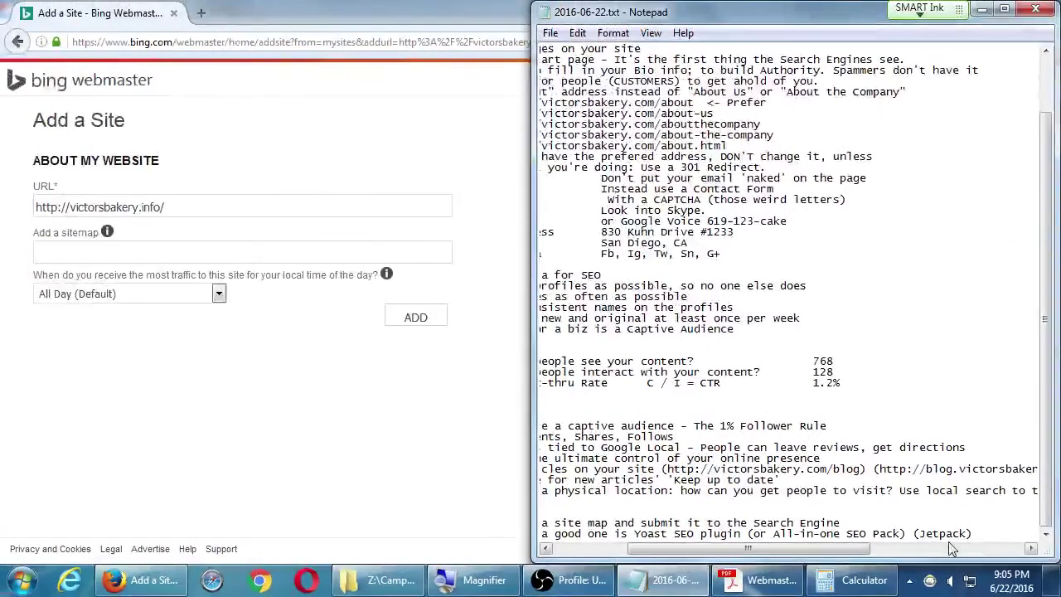
pyautogui.press('super+plus')
pyautogui.press('super+plus')
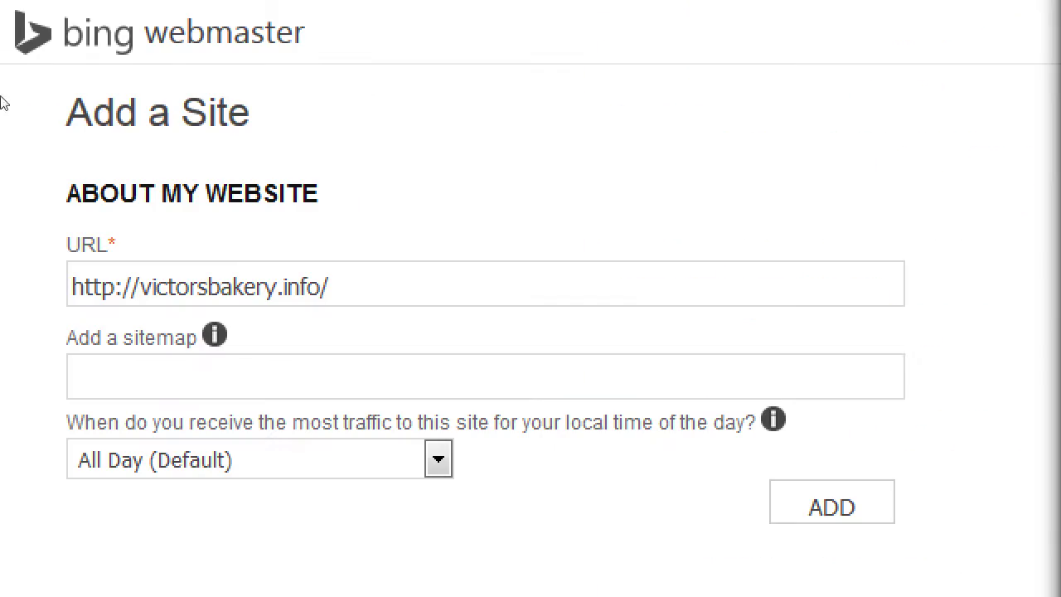
pyautogui.hotkey('alt', 'Tab')
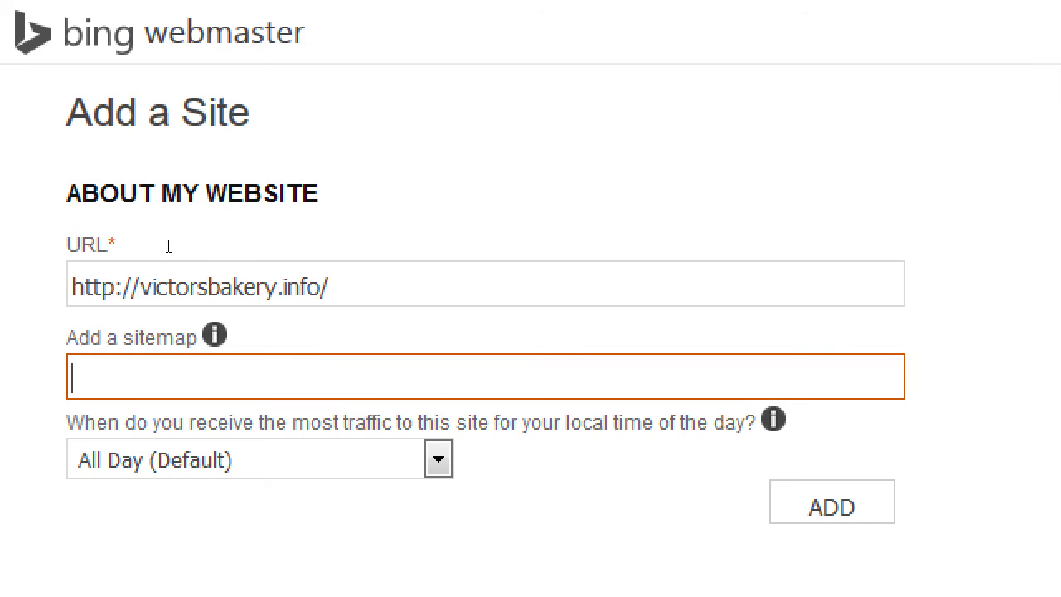
pyautogui.write('http://victorsbakery.info/sitemap.xml')
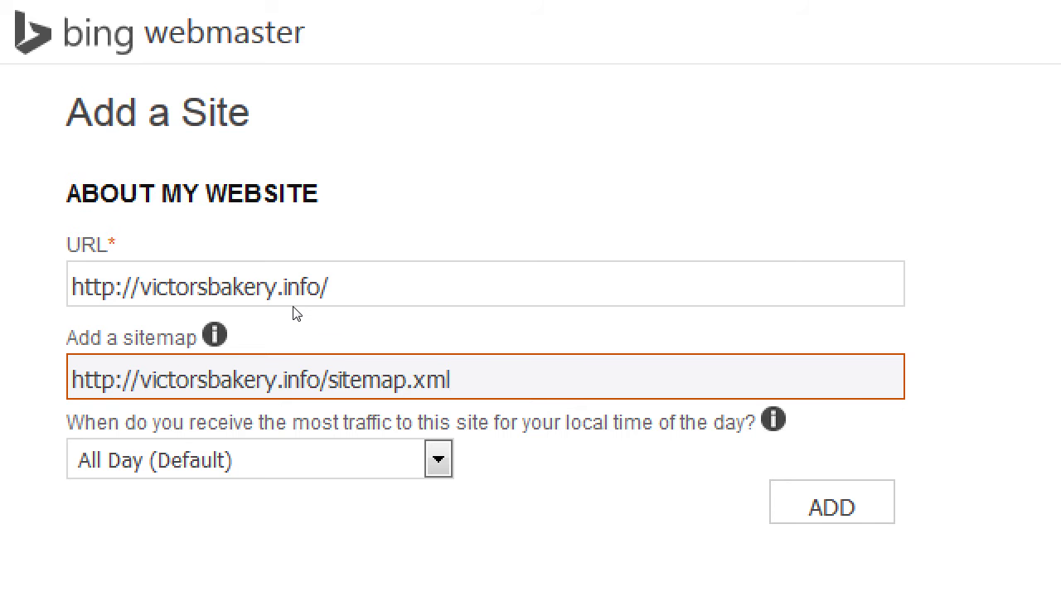
pyautogui.hotkey('ctrl', 'a')
pyautogui.press('BackSpace')
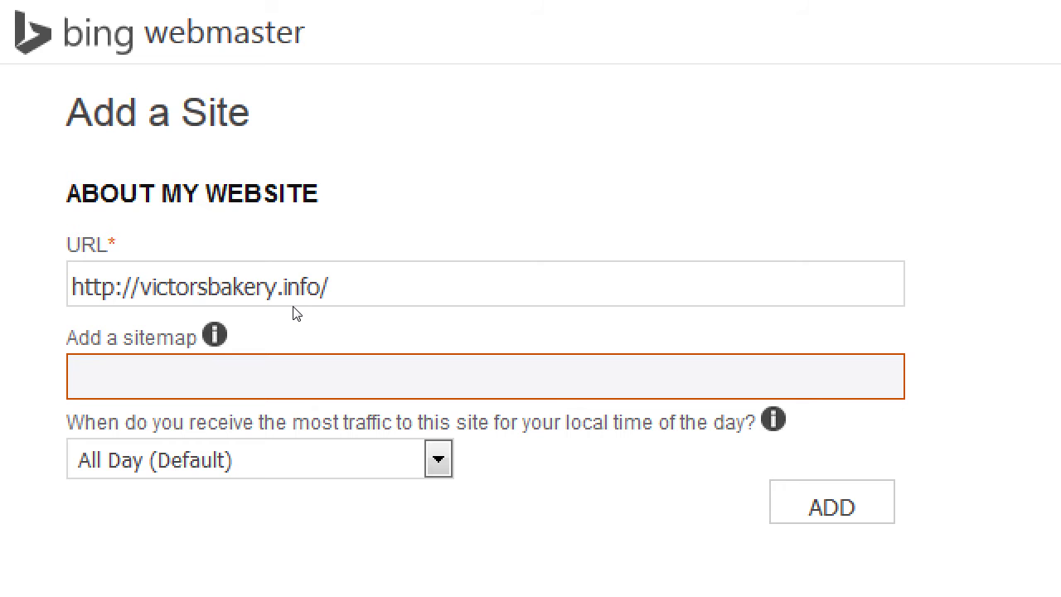
# Step: Try 11PM - 4AM as the site's busiest traffic period, and return the choice to All Day (Default)
pyautogui.scroll(-2, 272, 422)
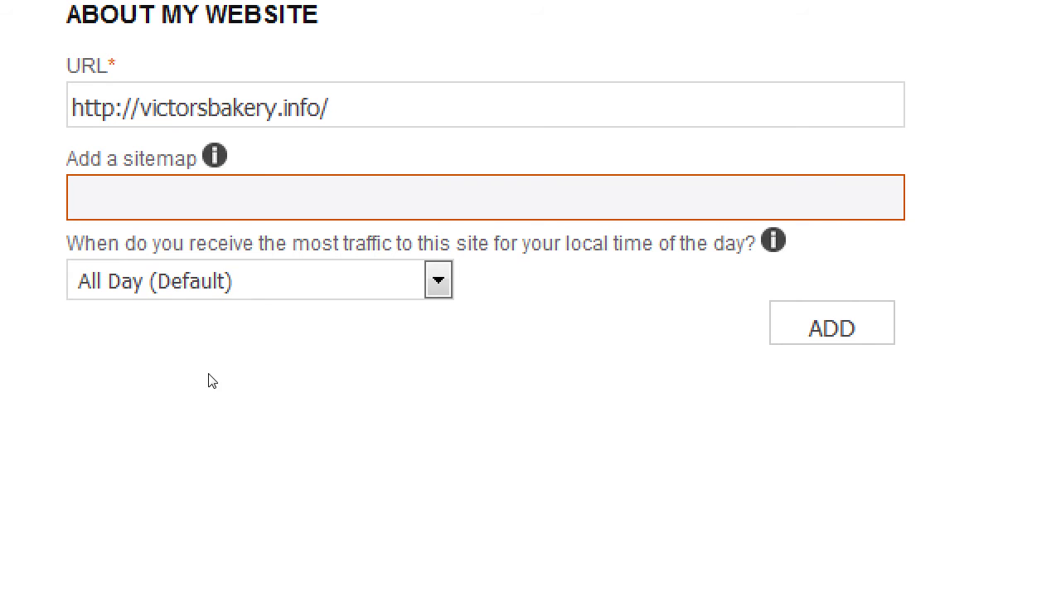
pyautogui.click(184, 284)
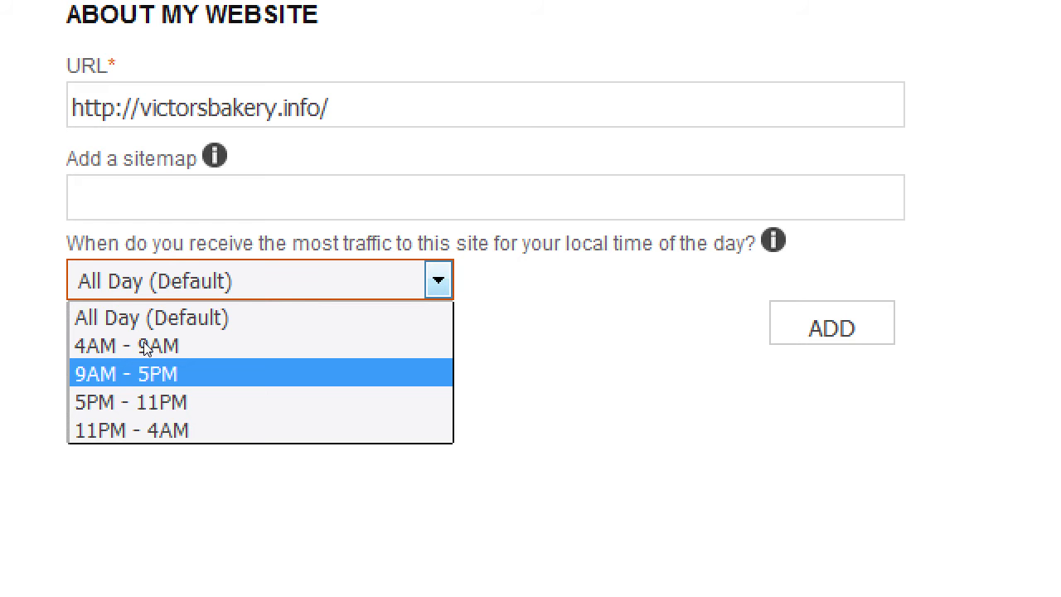
pyautogui.press('Down')
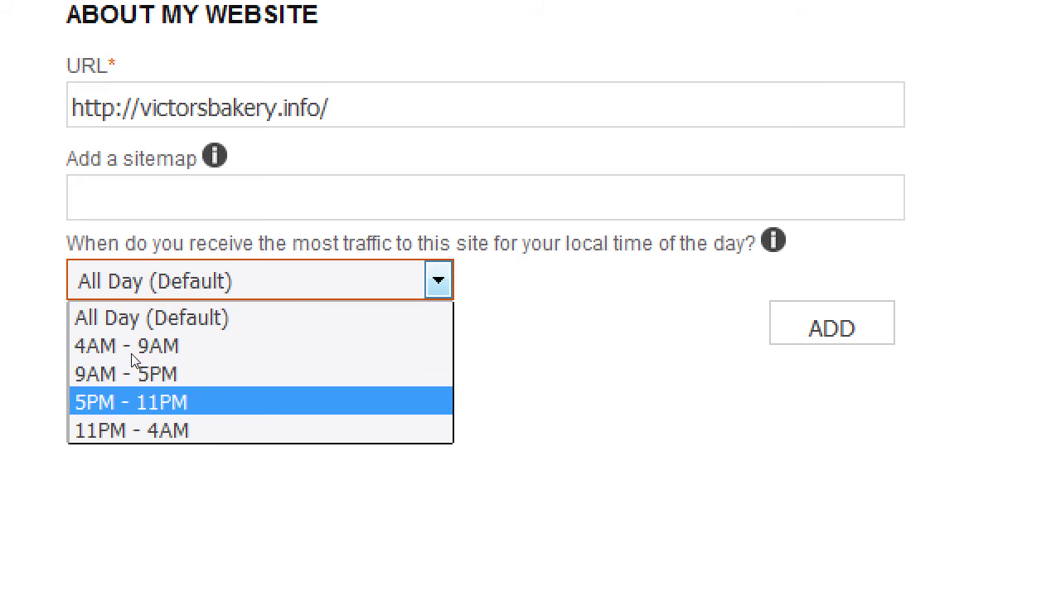
pyautogui.press('Down')
pyautogui.press('Return')
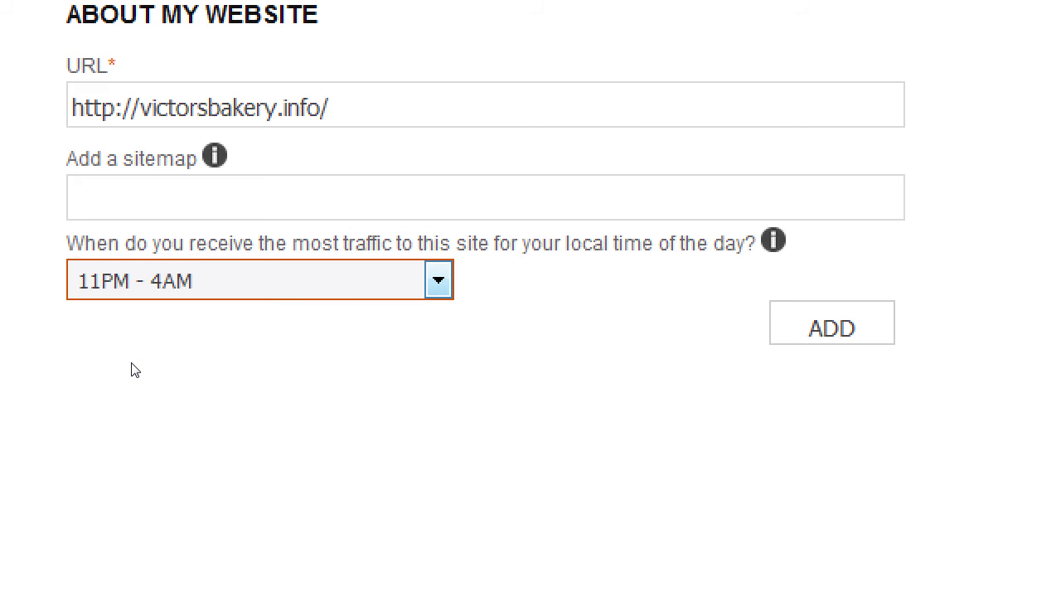
pyautogui.click(181, 288)
pyautogui.click(164, 317)
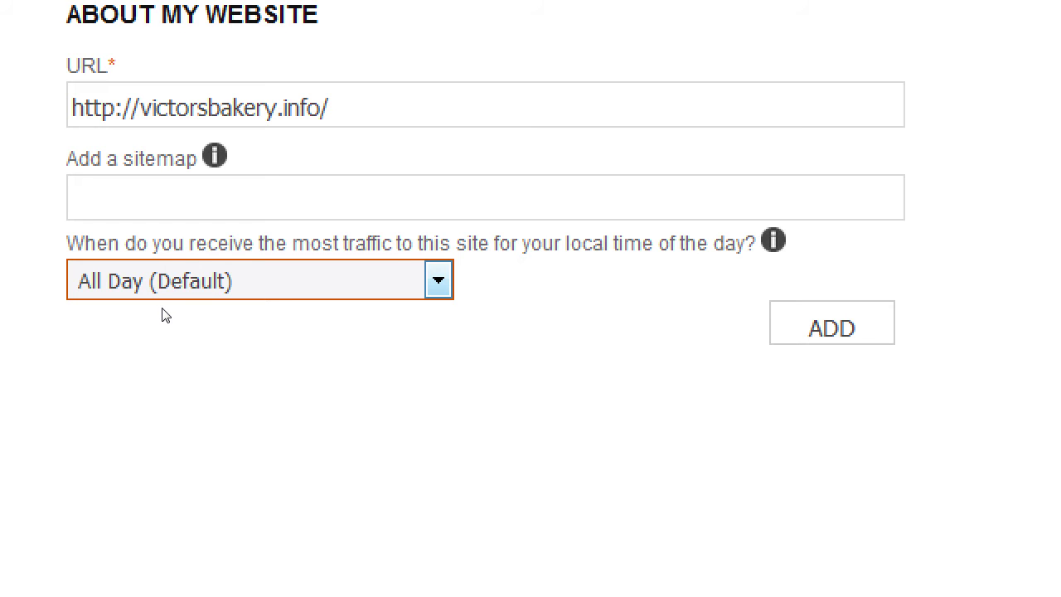
# Step: Try 5PM - 11PM as the site's busiest traffic period, and set it back to All Day (Default)
pyautogui.click(154, 295)
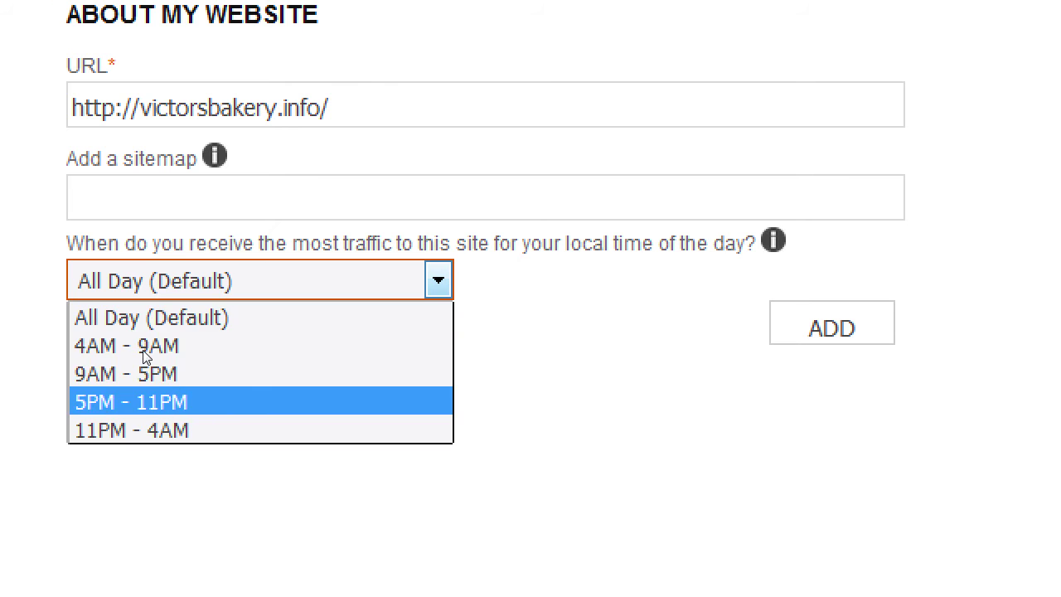
pyautogui.click(145, 358)
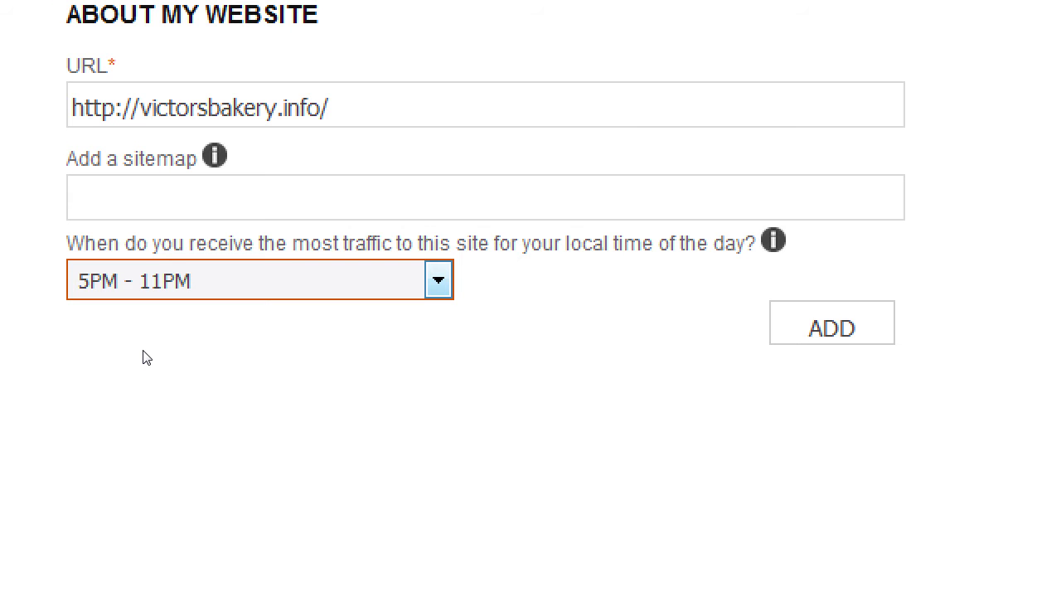
pyautogui.click(156, 294)
pyautogui.click(154, 317)
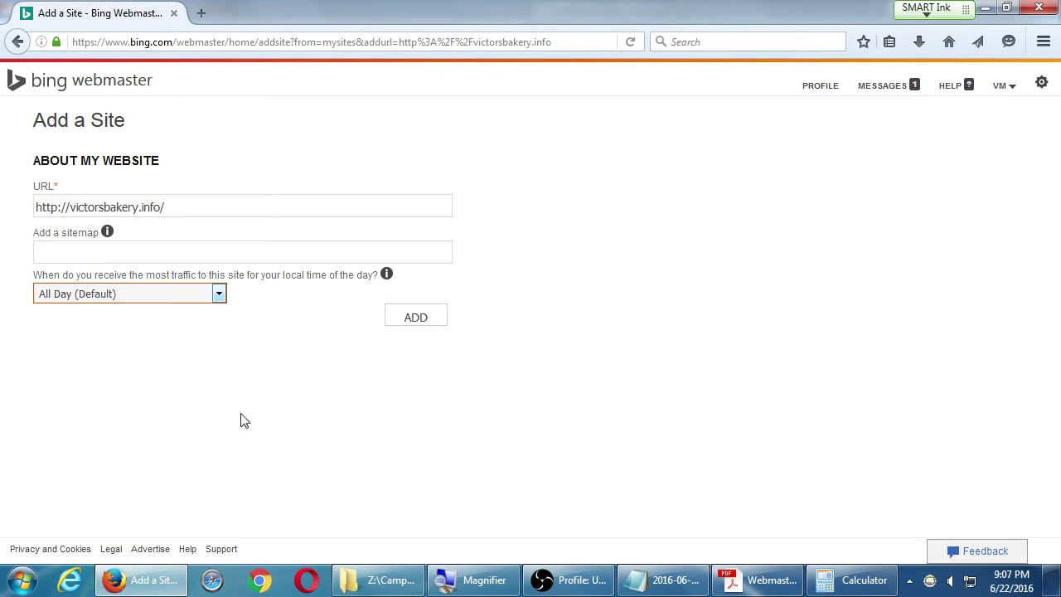
pyautogui.click(398, 319)
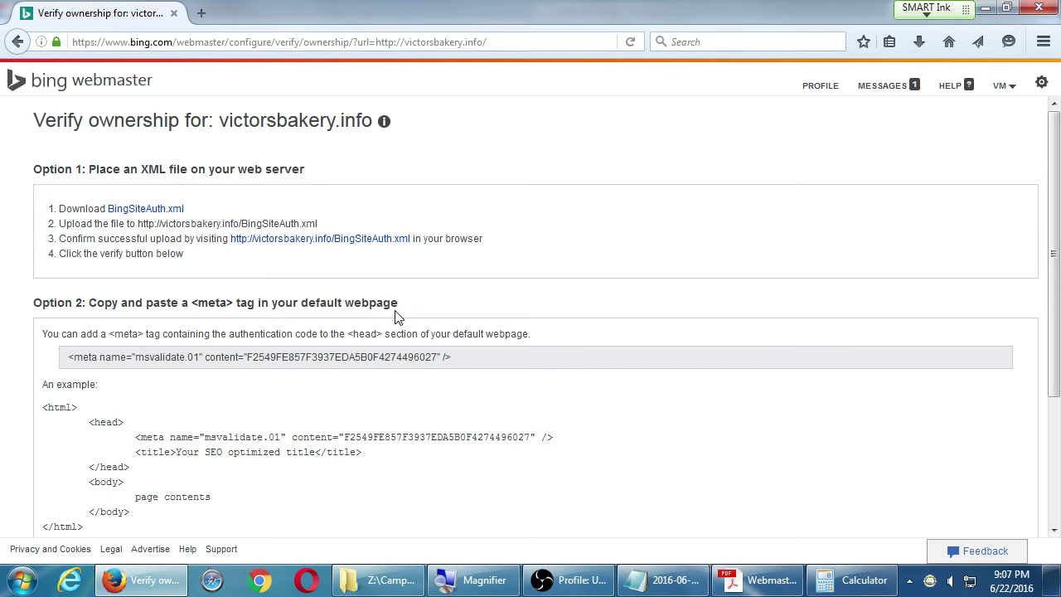
pyautogui.scroll(-2, 398, 318)
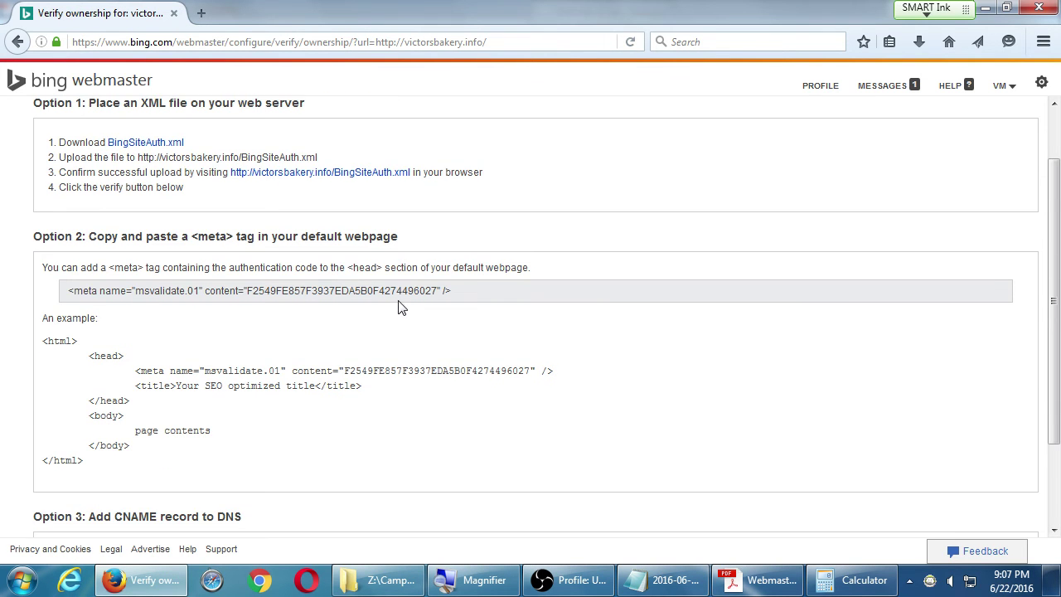
pyautogui.scroll(-3, 415, 339)
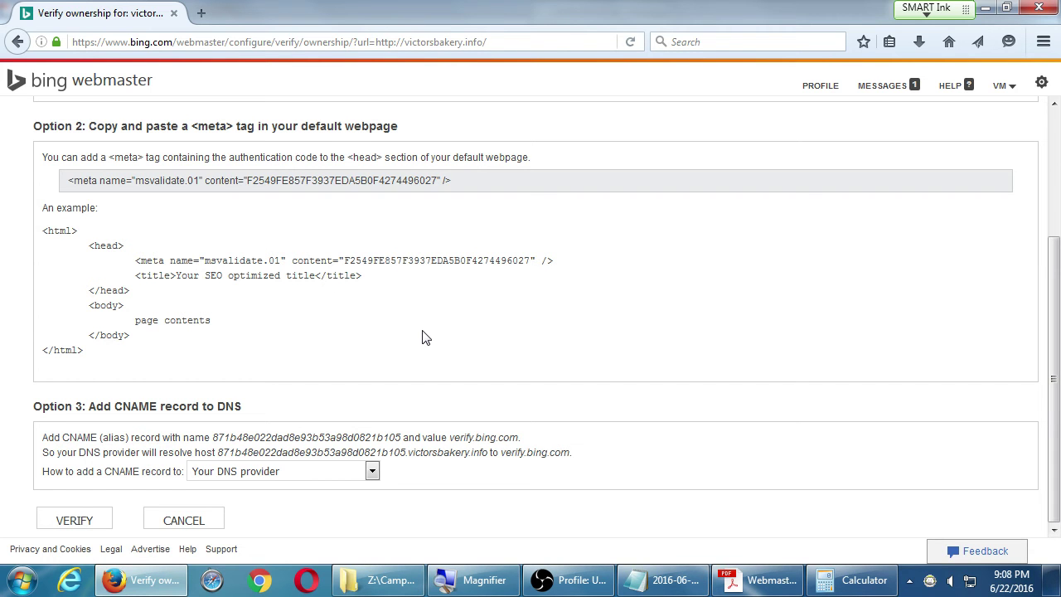
pyautogui.scroll(4, 422, 337)
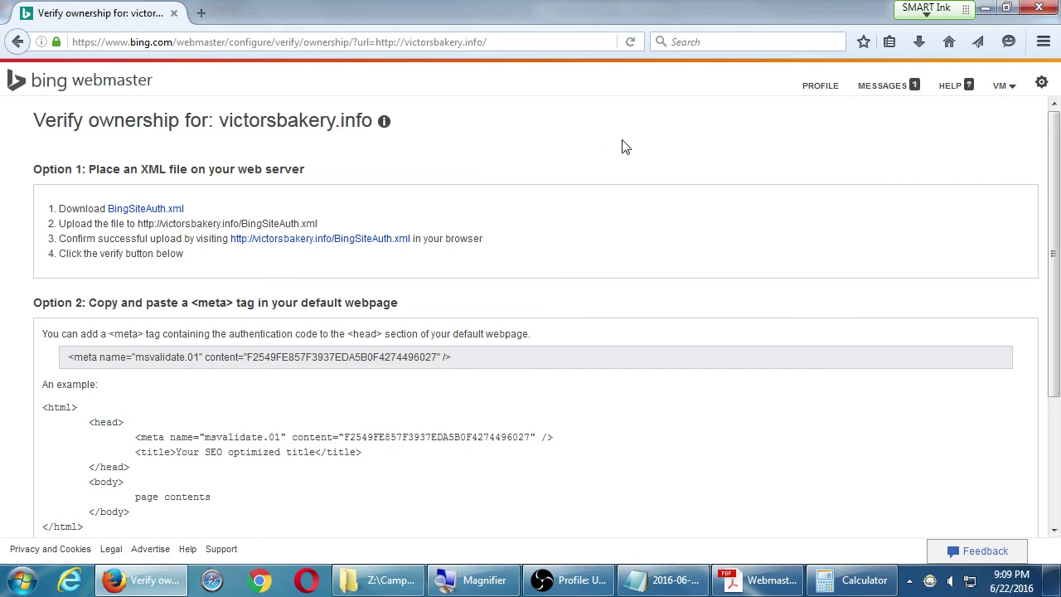
# Step: Examine the site name being verified and the headings of the XML file, meta tag and CNAME record verification options
pyautogui.moveTo(235, 121); pyautogui.dragTo(346, 136)
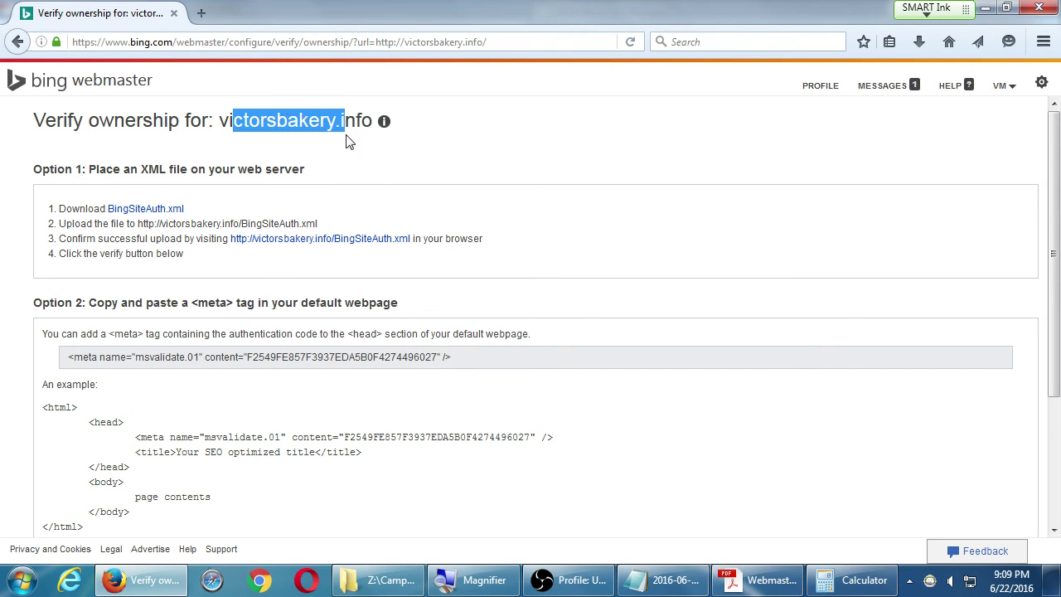
pyautogui.click(477, 152)
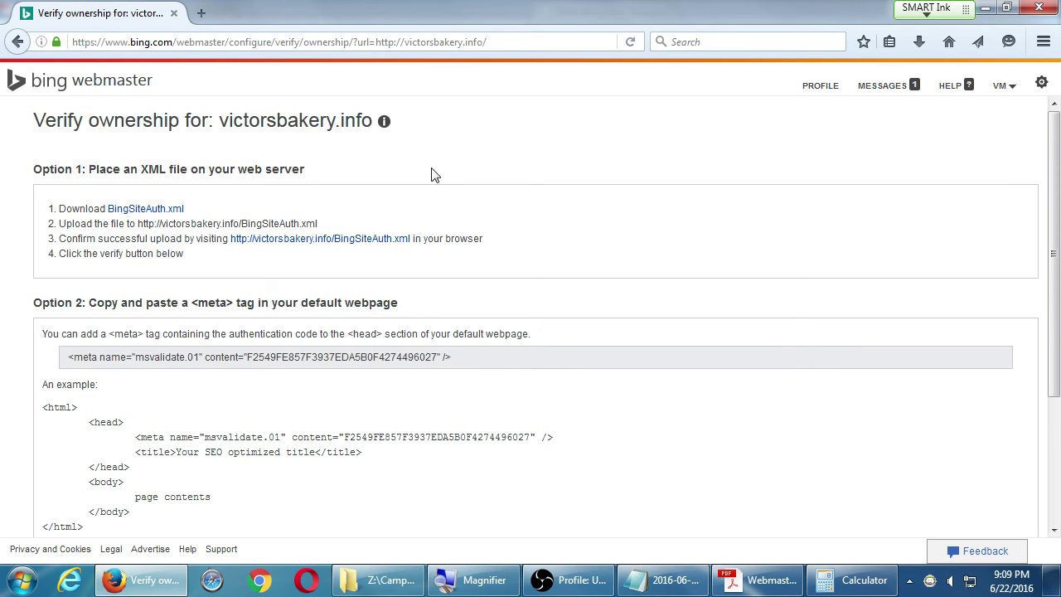
pyautogui.scroll(-3, 48, 229)
pyautogui.scroll(3, 47, 230)
pyautogui.moveTo(49, 169); pyautogui.dragTo(131, 183)
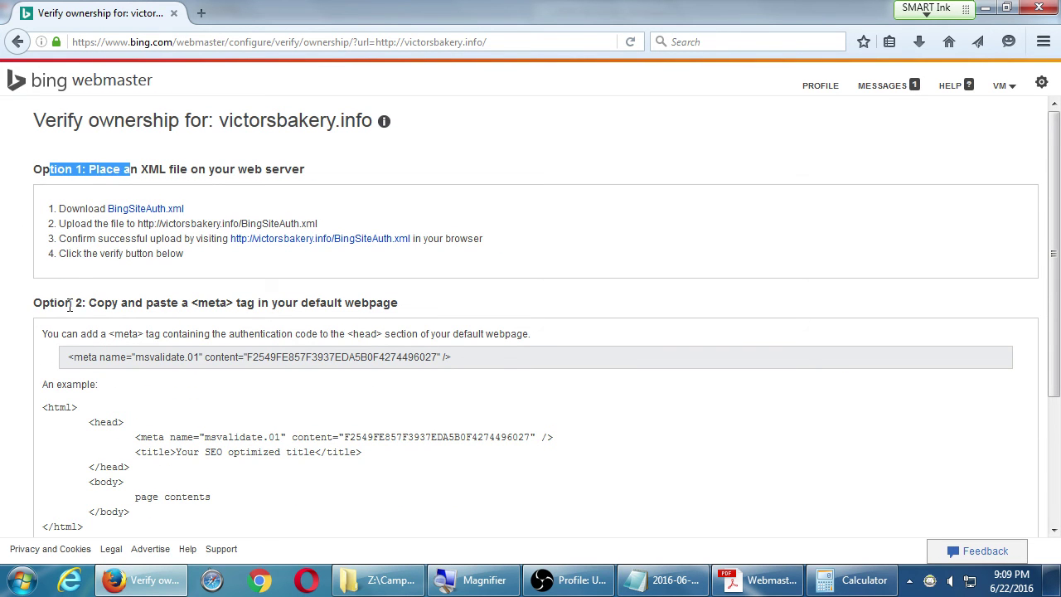
pyautogui.moveTo(72, 303); pyautogui.dragTo(134, 305)
pyautogui.scroll(-4, 140, 313)
pyautogui.moveTo(112, 345); pyautogui.dragTo(118, 345)
pyautogui.moveTo(50, 416); pyautogui.dragTo(168, 412)
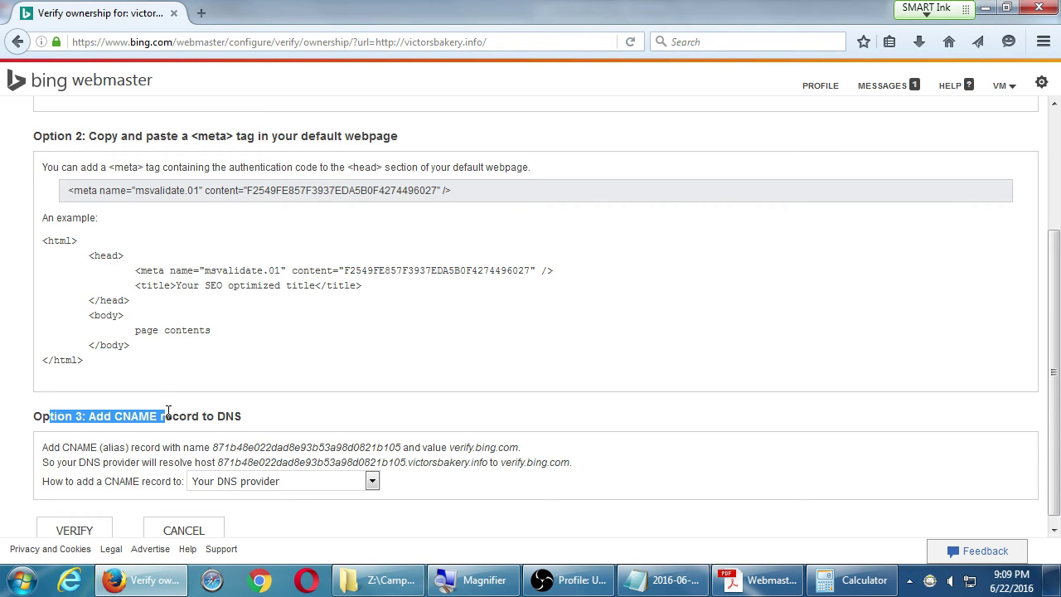
pyautogui.click(155, 386)
pyautogui.scroll(4, 154, 393)
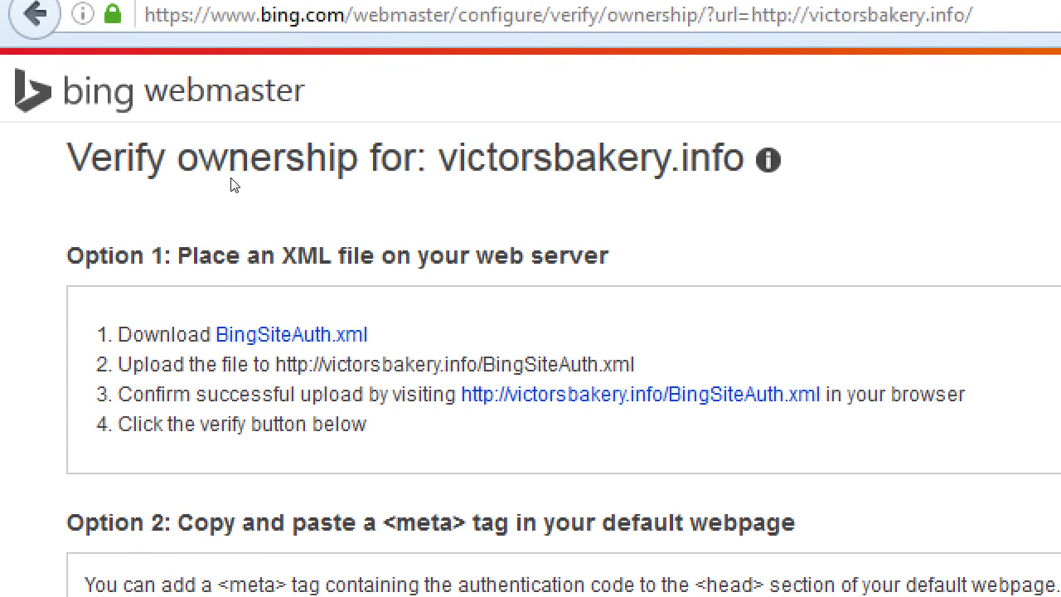
# Step: Review the BingSiteAuth.xml upload instructions, the meta tag example and the final verification choice for victorsbakery.info
pyautogui.scroll(-5, 239, 379)
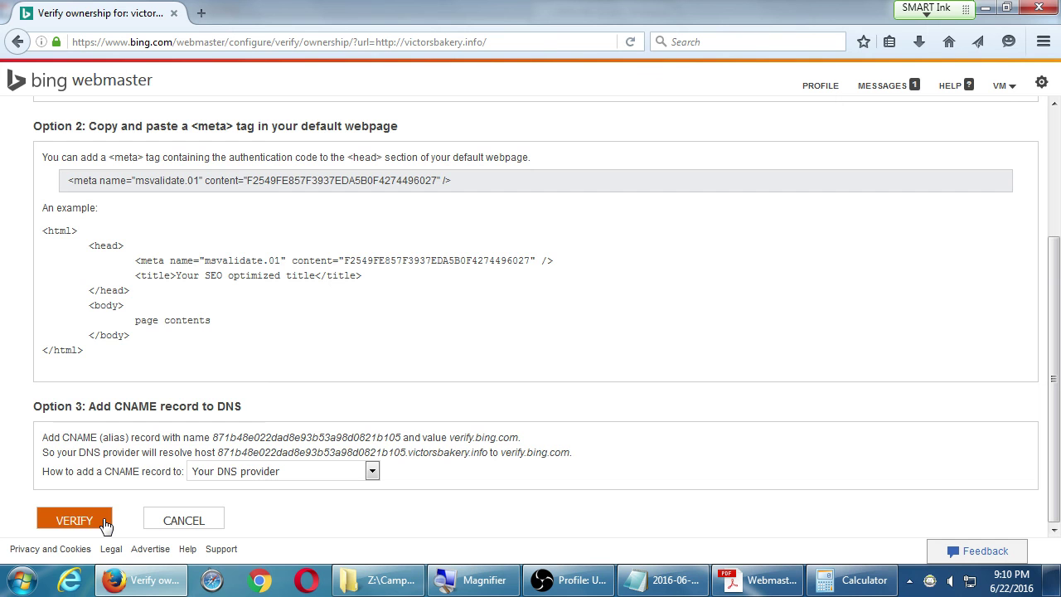
pyautogui.scroll(4, 143, 522)
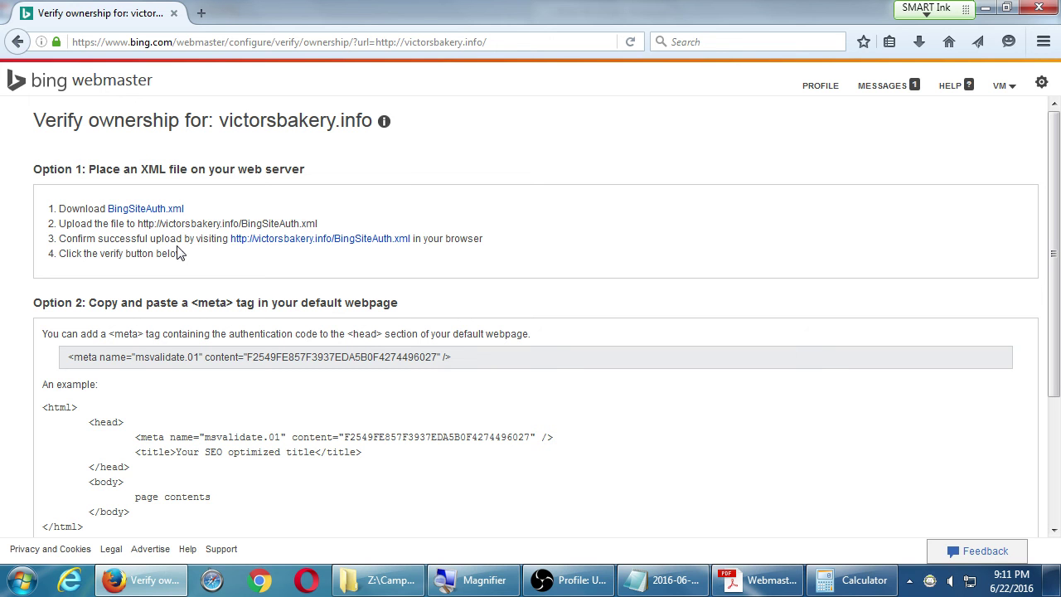
pyautogui.scroll(-1, 177, 253)
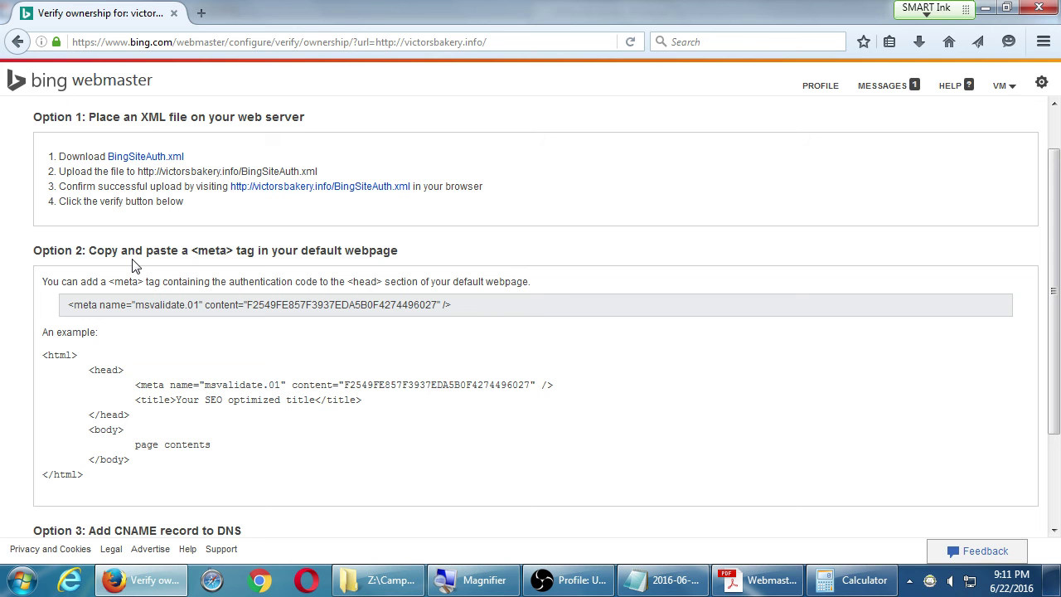
pyautogui.scroll(-3, 133, 265)
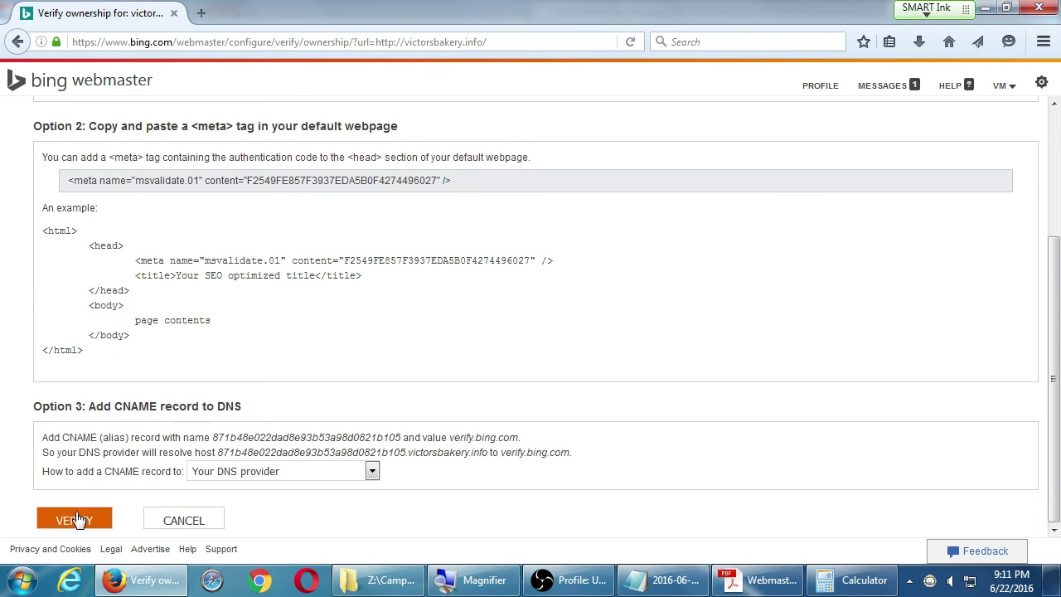
pyautogui.scroll(2, 50, 332)
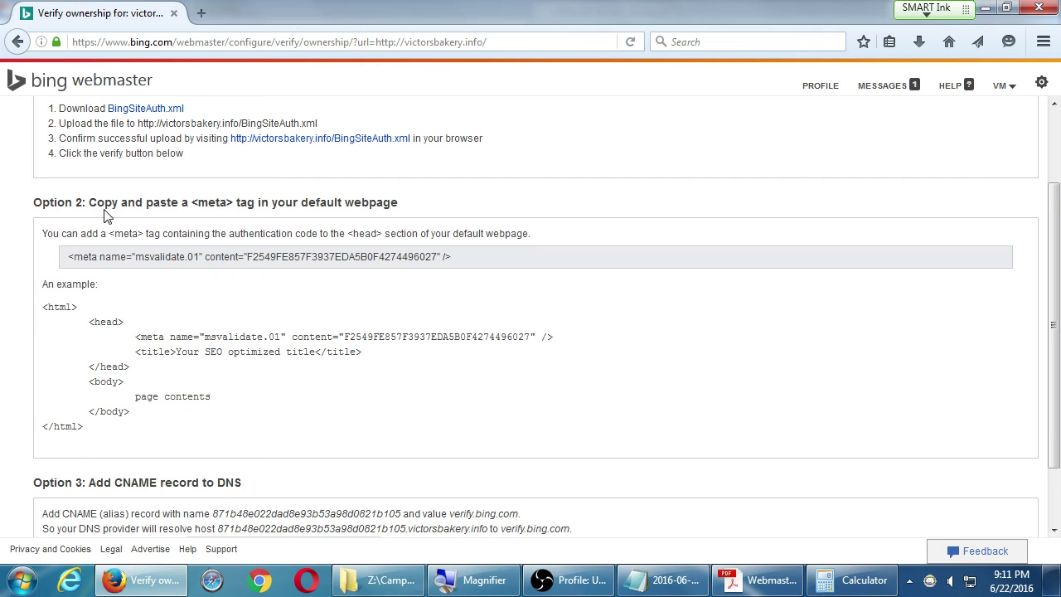
pyautogui.scroll(1, 107, 209)
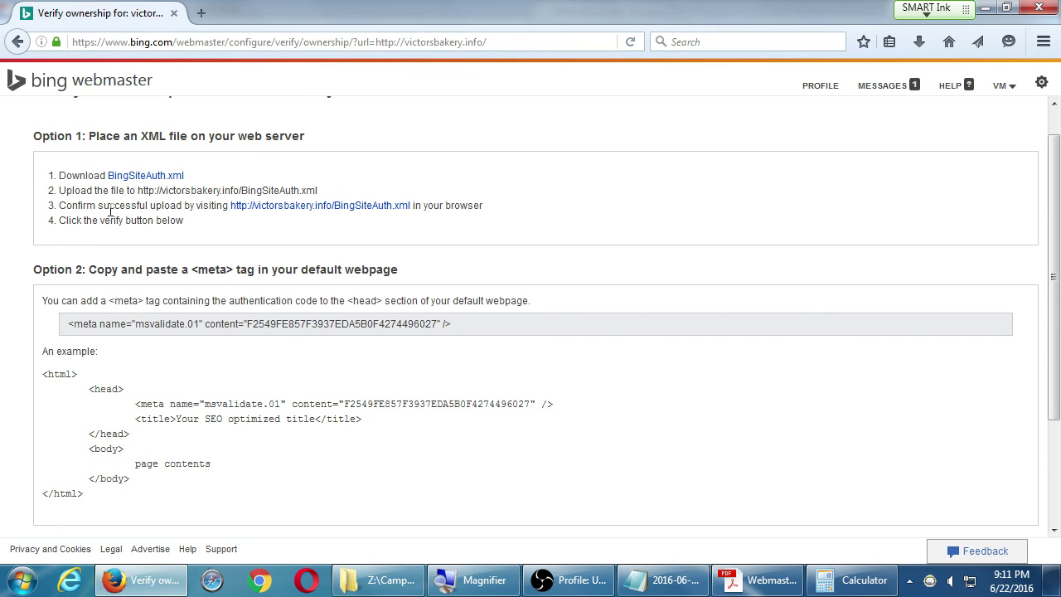
pyautogui.scroll(-1, 110, 211)
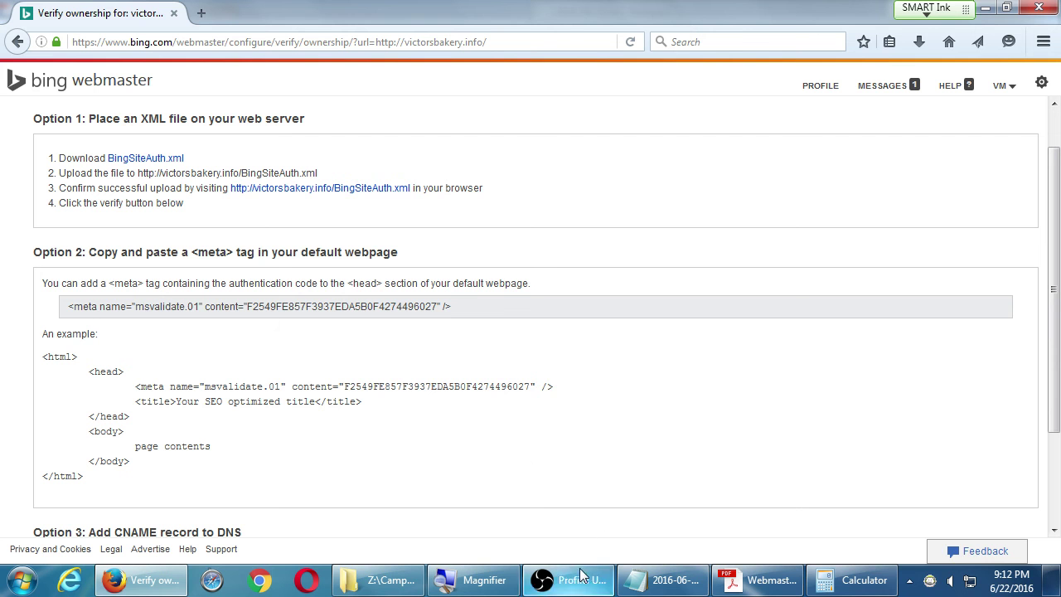
# Step: Switch to the Webmaster Tools PDF in Adobe Acrobat to consult its Bing Webmaster Tools section
pyautogui.click(742, 584)
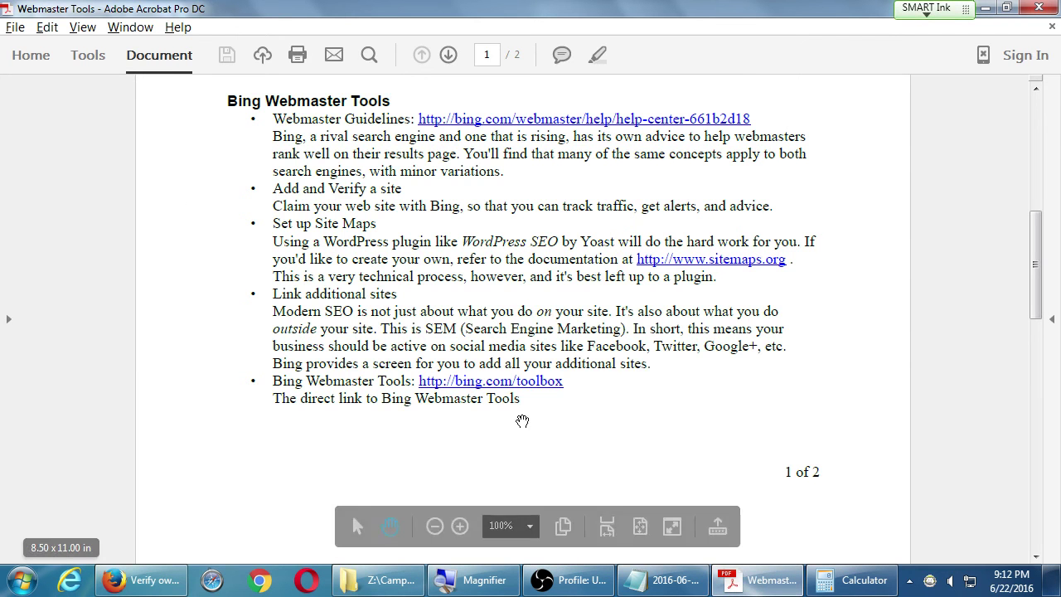